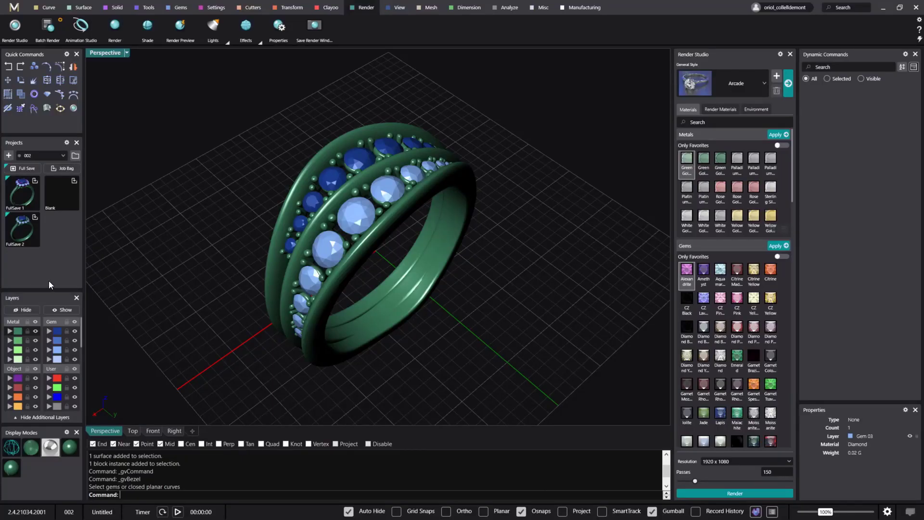
right_click_drag(222, 266, 244, 249)
right_click_drag(456, 268, 444, 291)
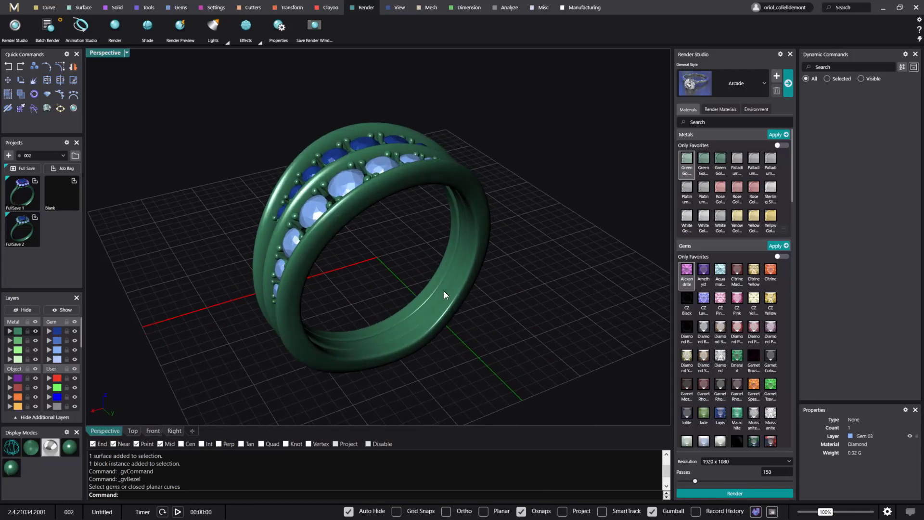
right_click_drag(348, 216, 445, 243)
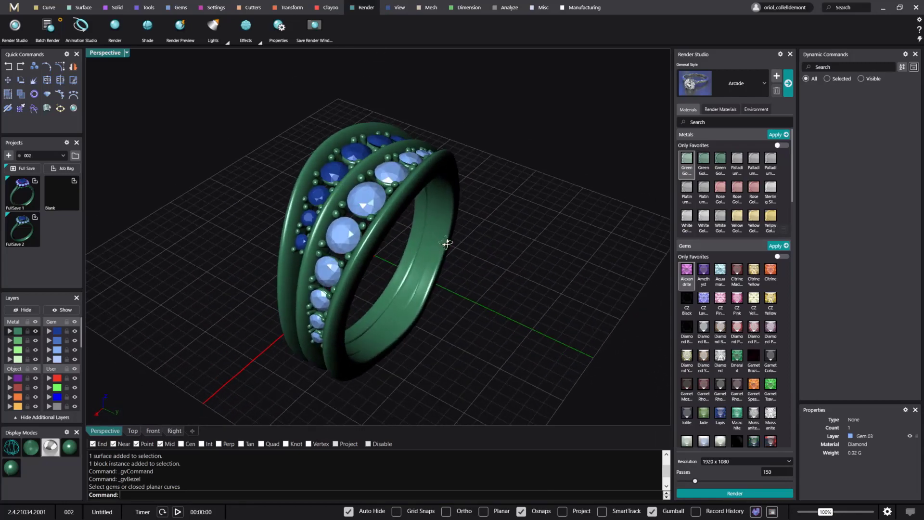
left_click(214, 8)
left_click(285, 34)
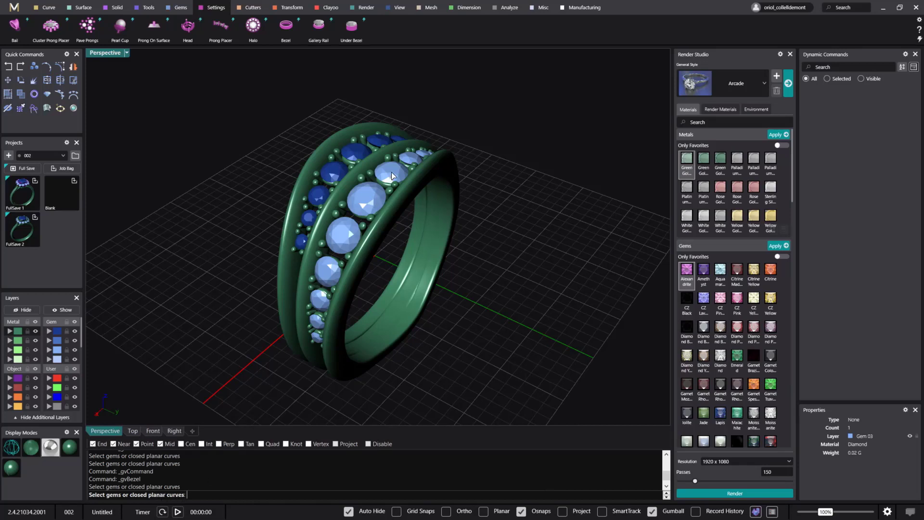
key("Escape")
right_click_drag(521, 270, 433, 285)
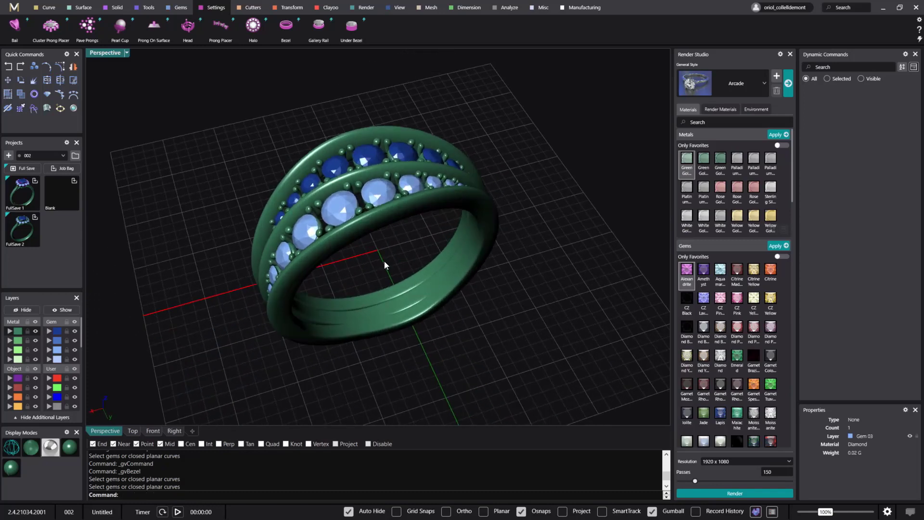
left_click(14, 7)
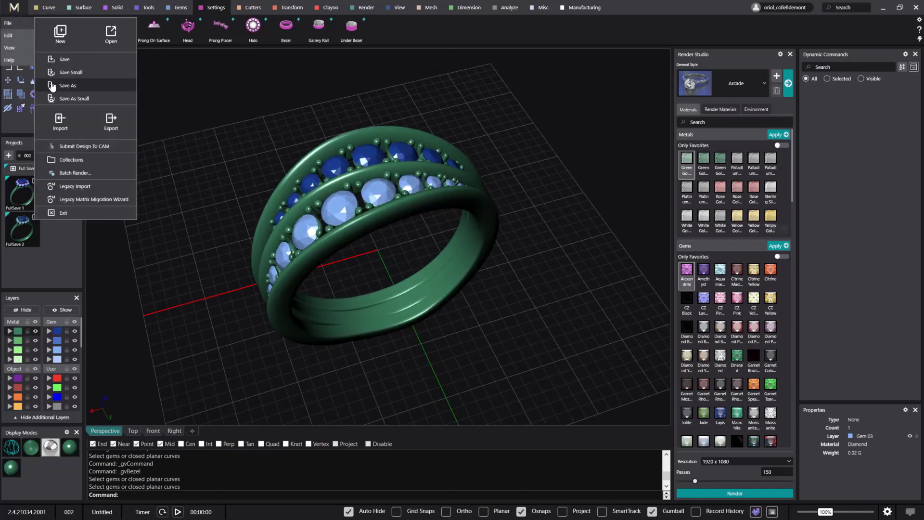
left_click(76, 186)
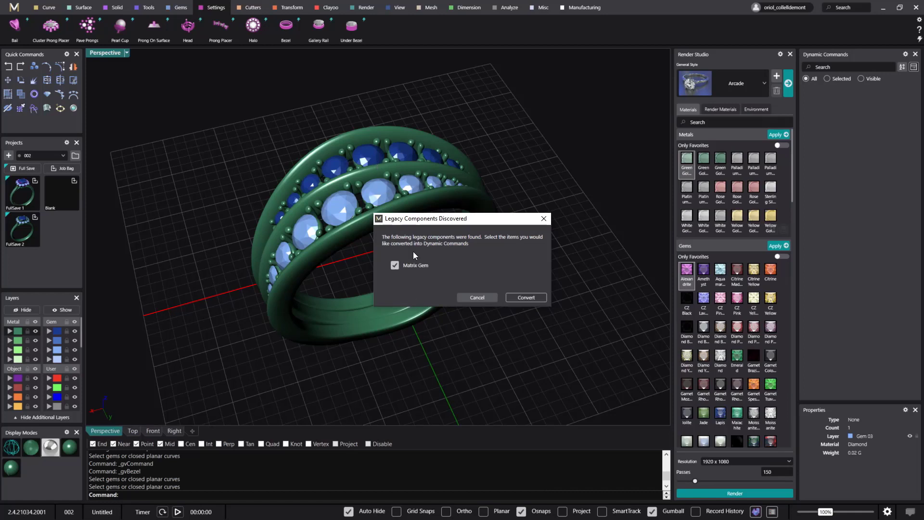
left_click(394, 265)
left_click(476, 297)
Step: Select the ring's middle band and move it to the Metal 02 layer
right_click_drag(394, 325, 365, 315)
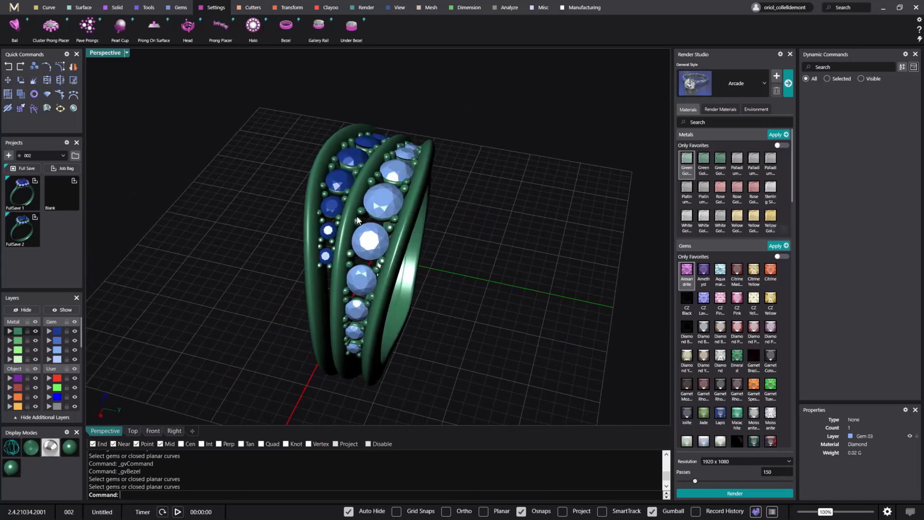
right_click_drag(385, 246, 364, 263)
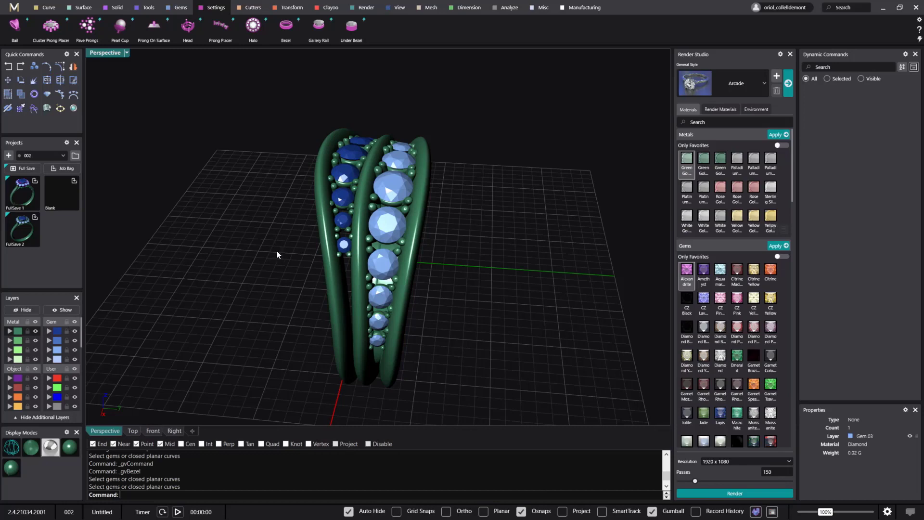
right_click_drag(445, 227, 510, 221)
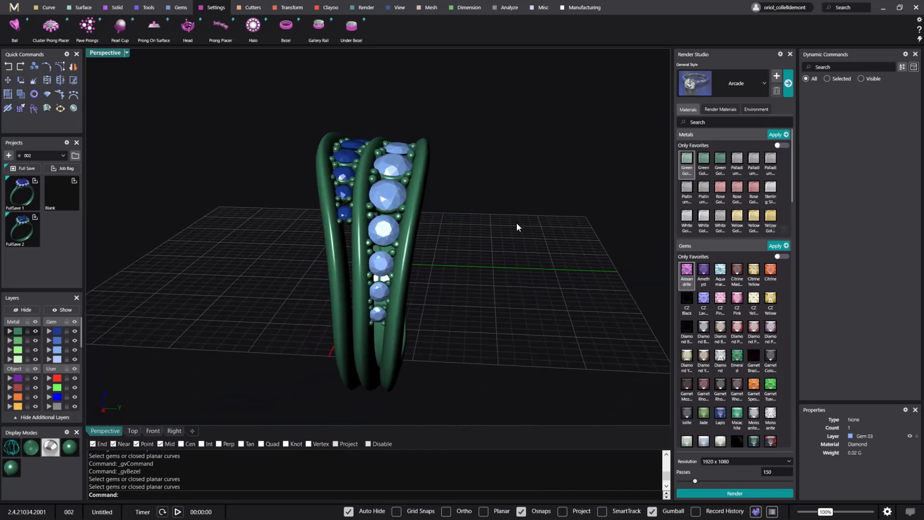
right_click_drag(507, 222, 259, 381)
left_click(359, 243, "shift")
right_click_drag(254, 315, 215, 334)
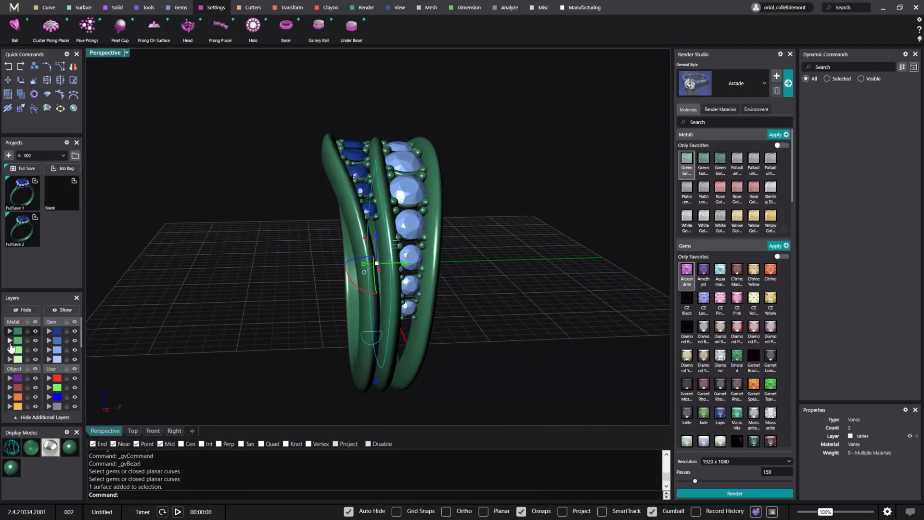
left_click(9, 340)
right_click_drag(271, 264, 250, 247)
mouse_move(484, 218)
right_mouse_down()
mouse_move(507, 197)
mouse_move(501, 225)
mouse_move(493, 218)
right_mouse_up()
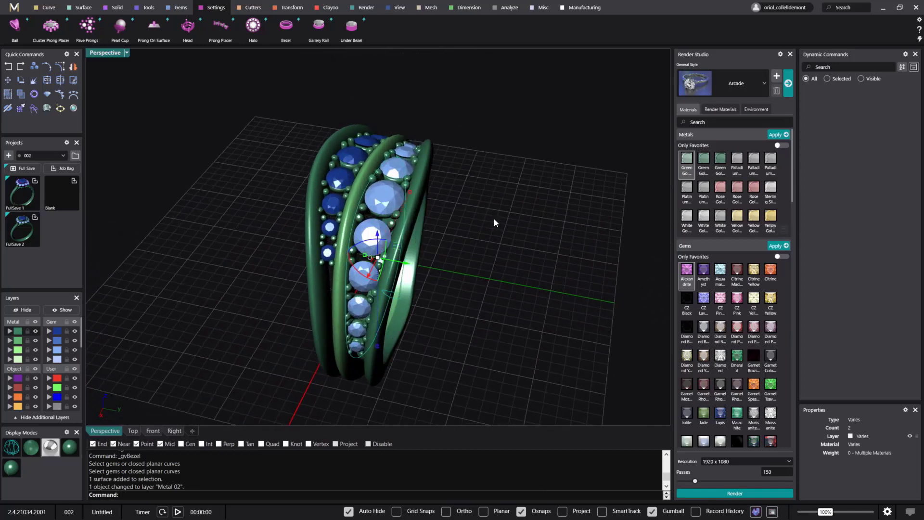
Step: Check which stones belong to the Gem 01, Gem 02 and Gem 03 layers by selecting each layer's objects, and clear the selection
left_click(57, 338)
left_click(57, 340)
left_click(57, 350)
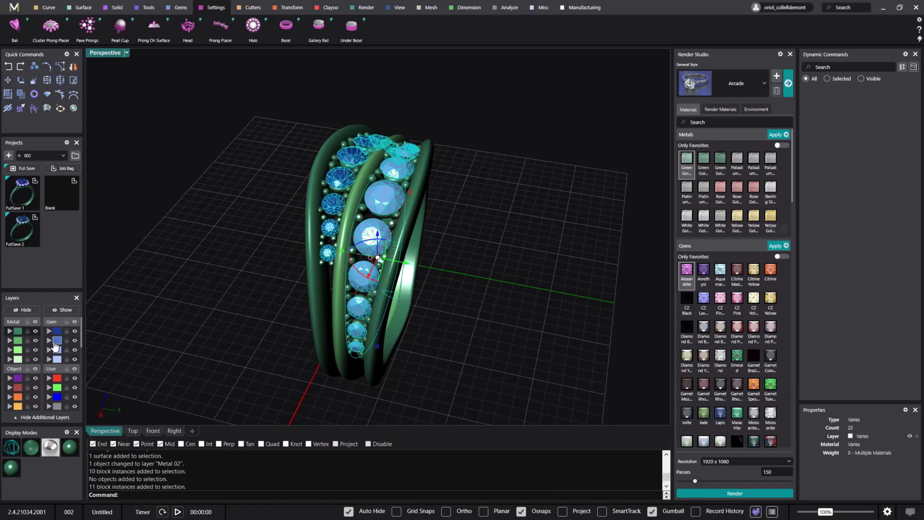
left_click(181, 326)
Step: Store the ring as a new full save in project 002
right_click_drag(260, 324, 537, 248)
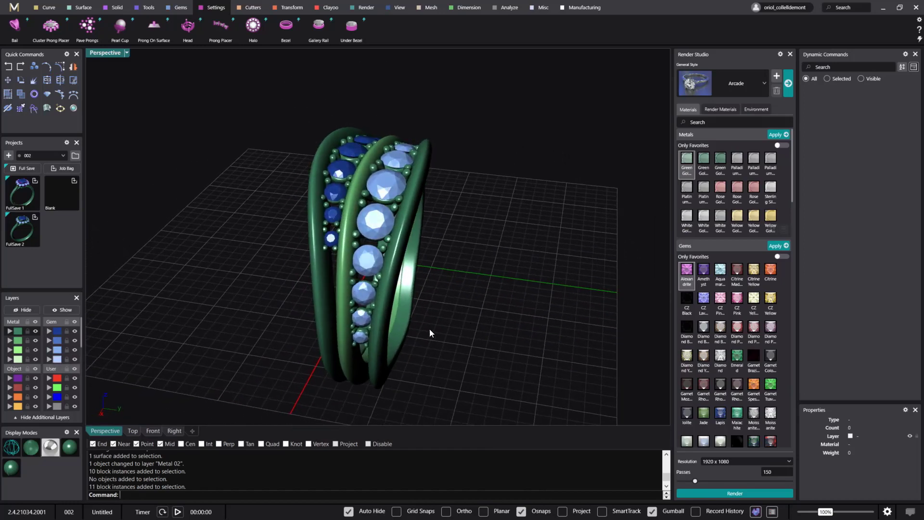
left_click(29, 170)
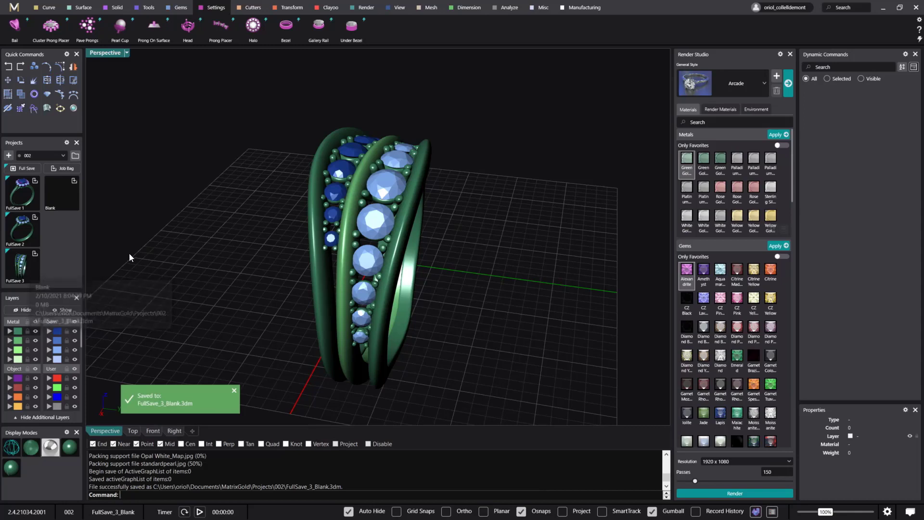
right_click_drag(492, 238, 487, 257)
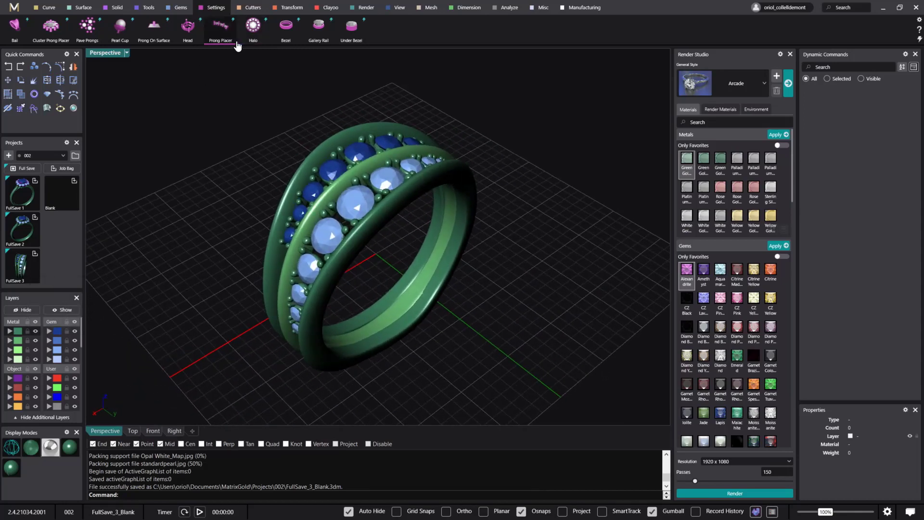
Step: Open Batch Render and add FullSave_3_Blank.3dm from the 002 project folder to the job's models
left_click(364, 8)
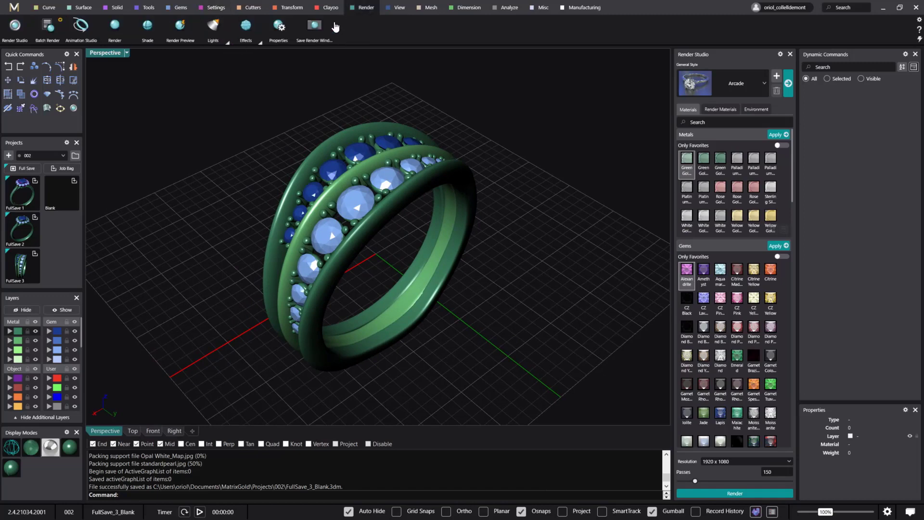
left_click(48, 30)
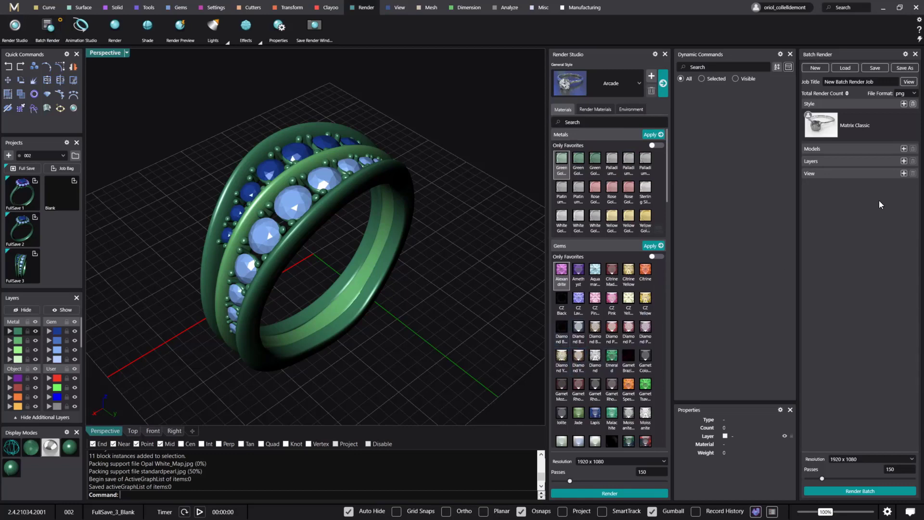
left_click(903, 149)
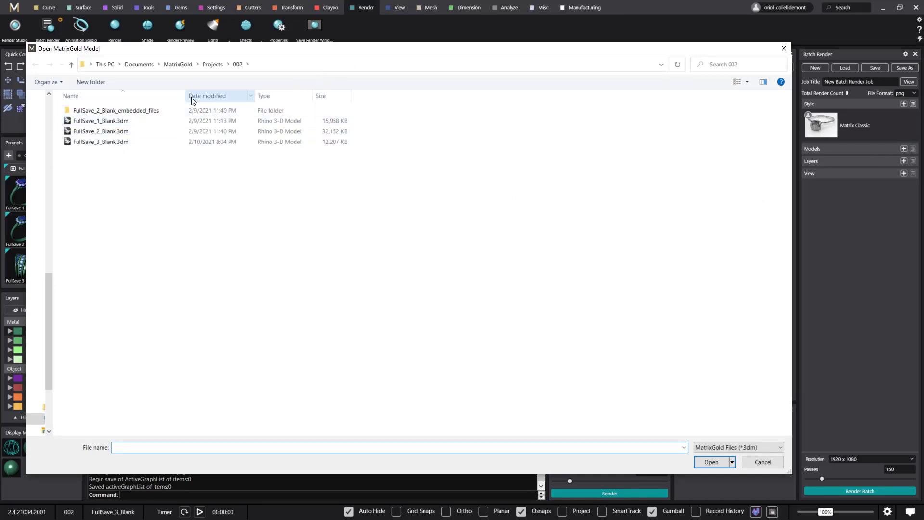
left_click_drag(302, 56, 434, 65)
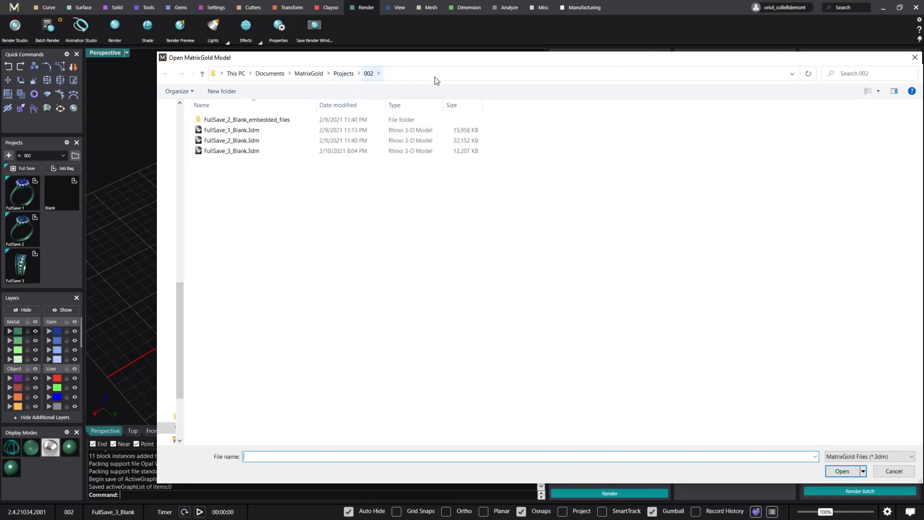
mouse_move(533, 66)
left_mouse_down()
mouse_move(476, 103)
mouse_move(530, 74)
left_mouse_up()
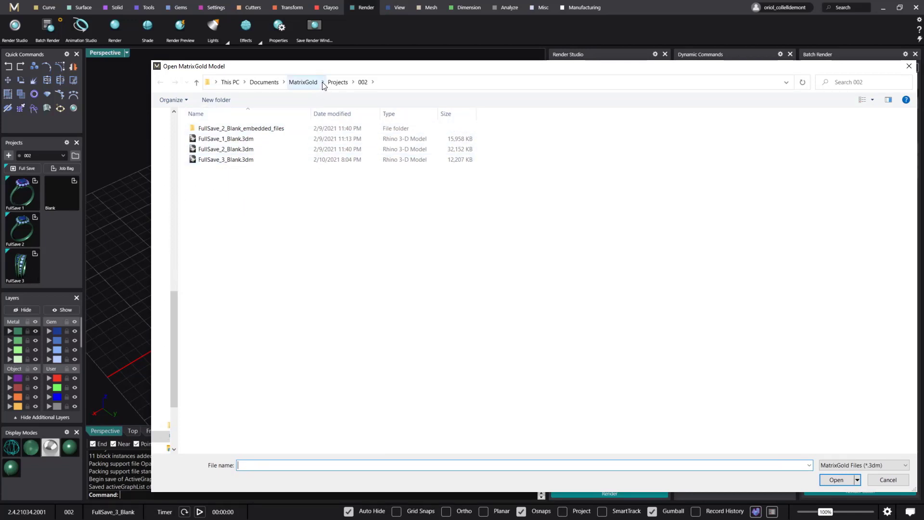
left_click(230, 161)
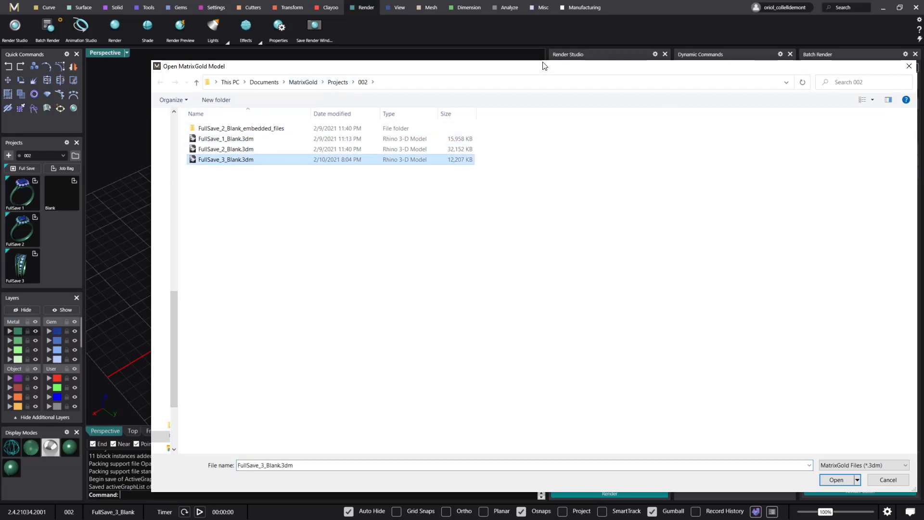
left_click_drag(524, 67, 443, 55)
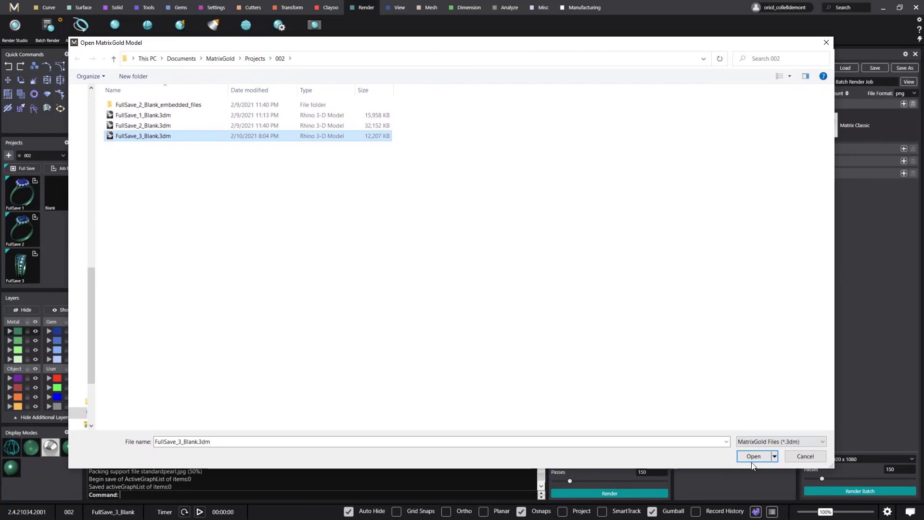
left_click(753, 465)
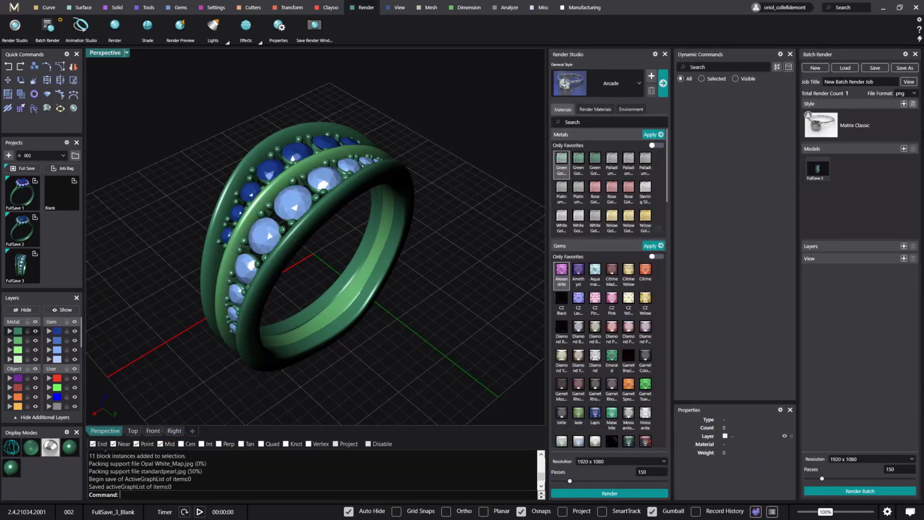
Step: Look through the available render styles for the batch job and collapse the Style section
left_click(904, 104)
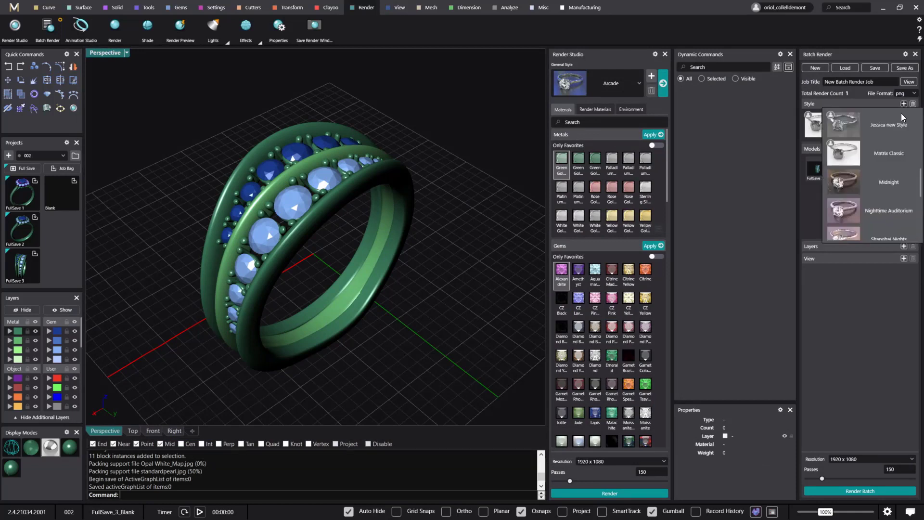
scroll(884, 129, "down", 3)
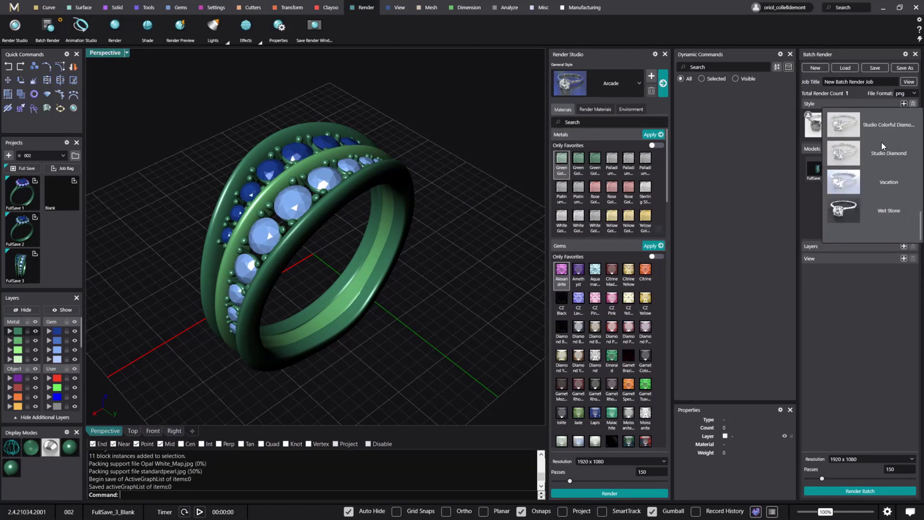
scroll(894, 200, "up", 5)
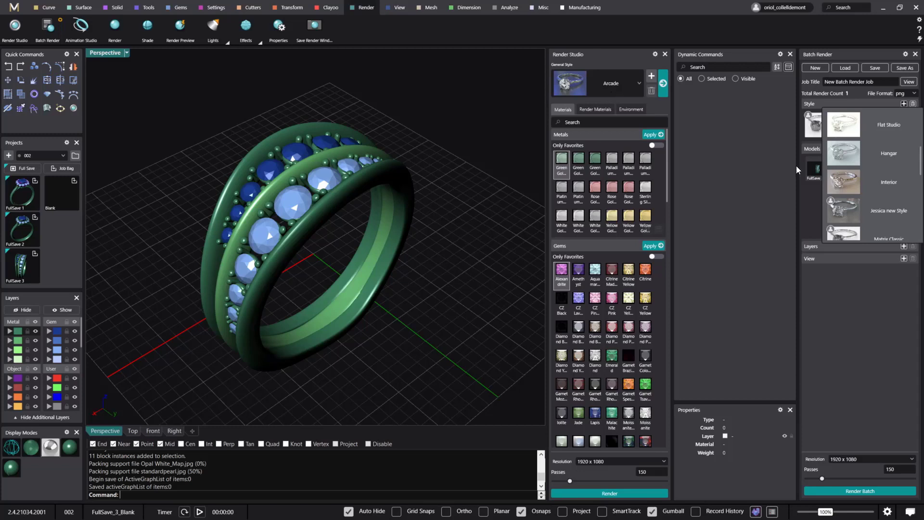
left_click(828, 103)
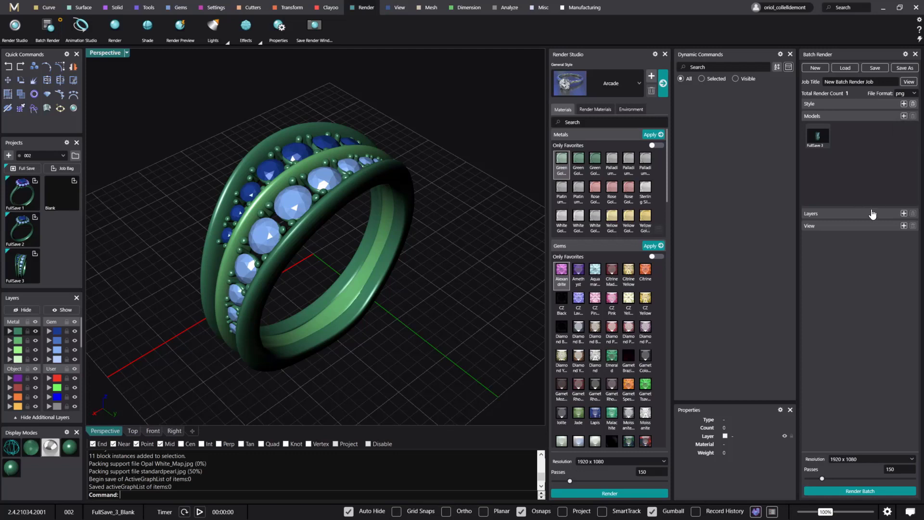
Step: Add the Metal 01, Metal 02, Gem 01 and Gem 03 layers to the batch render job
left_click(904, 214)
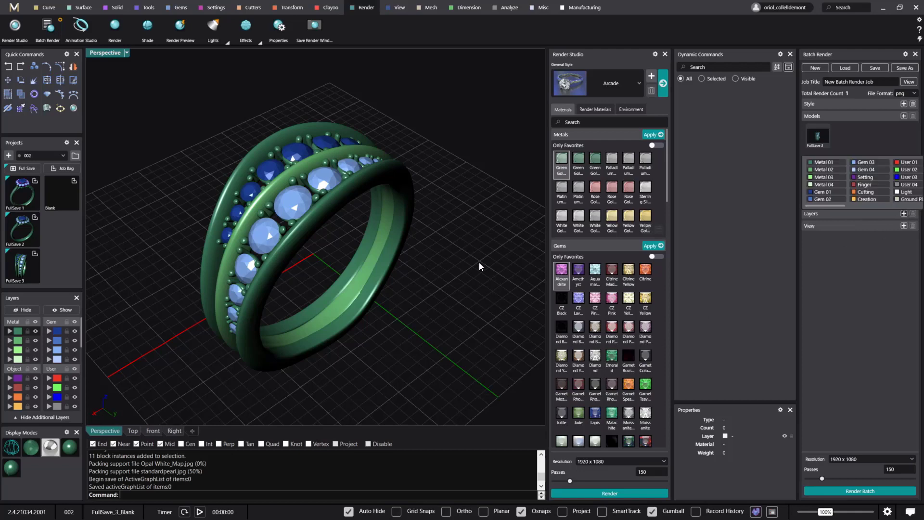
right_click_drag(354, 285, 336, 294)
left_click(903, 213)
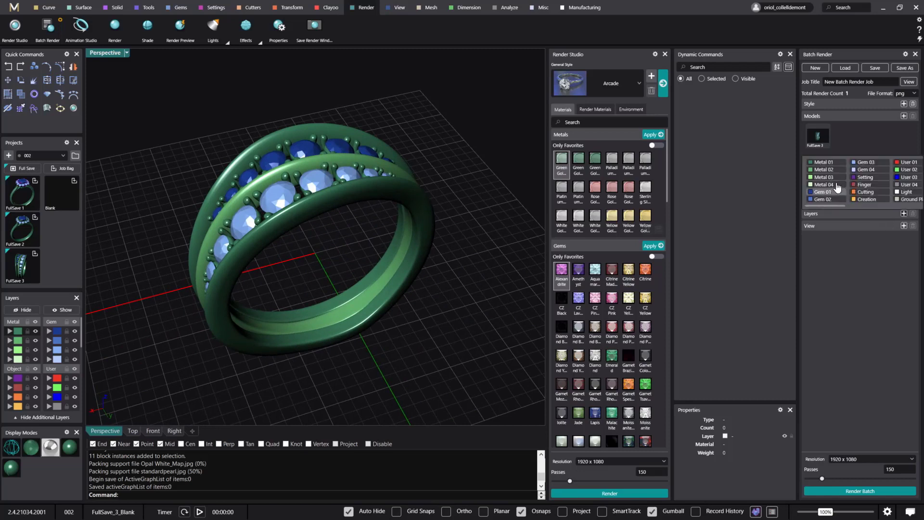
left_click(823, 162)
left_click(822, 170)
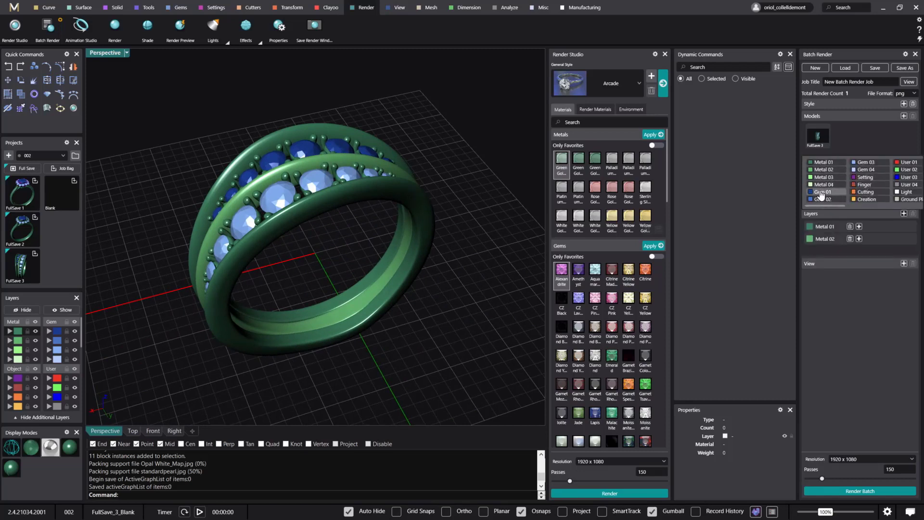
left_click(820, 193)
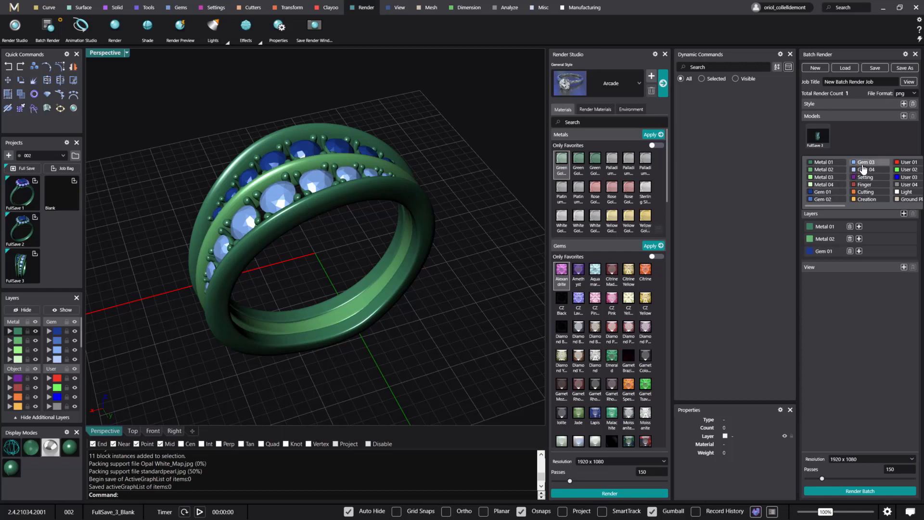
left_click(864, 163)
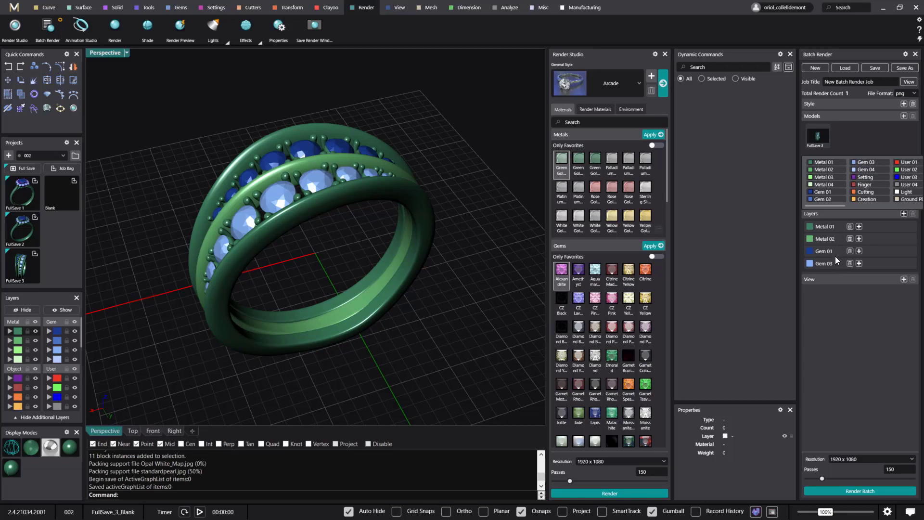
Step: Assign Paladium White-18k to the Metal 01 layer and look through the other available metals
left_click(860, 226)
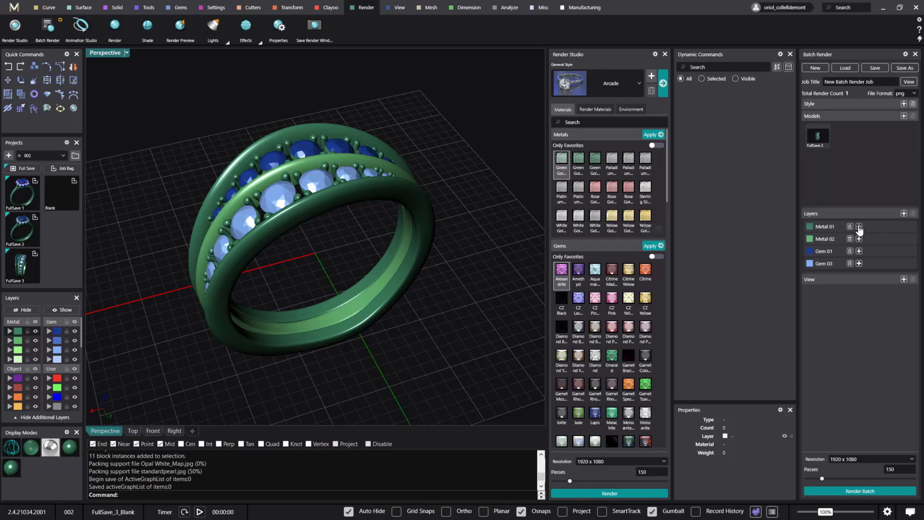
right_click_drag(420, 318, 458, 313)
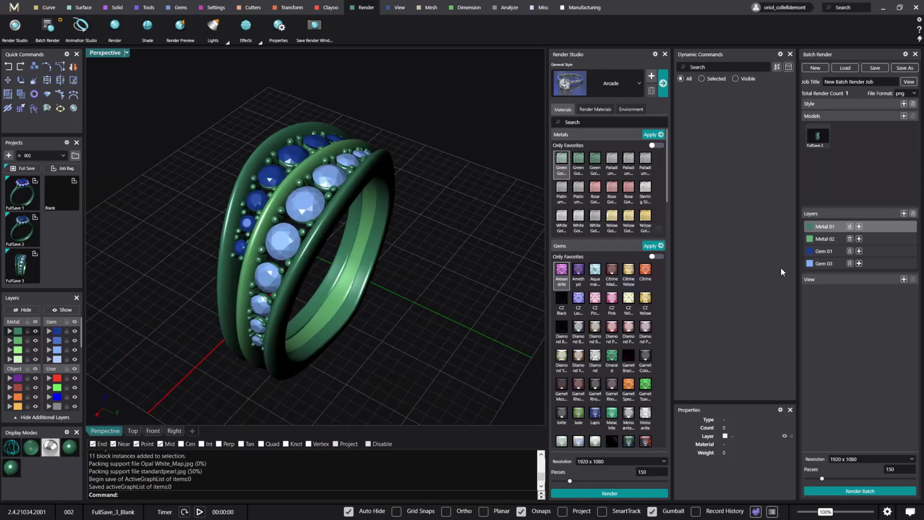
left_click(859, 226)
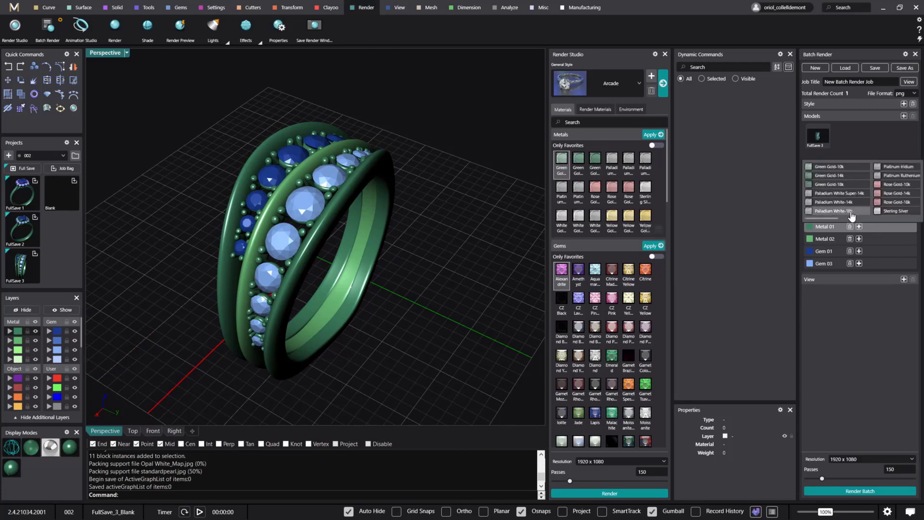
left_click(850, 212)
left_click_drag(833, 220, 859, 219)
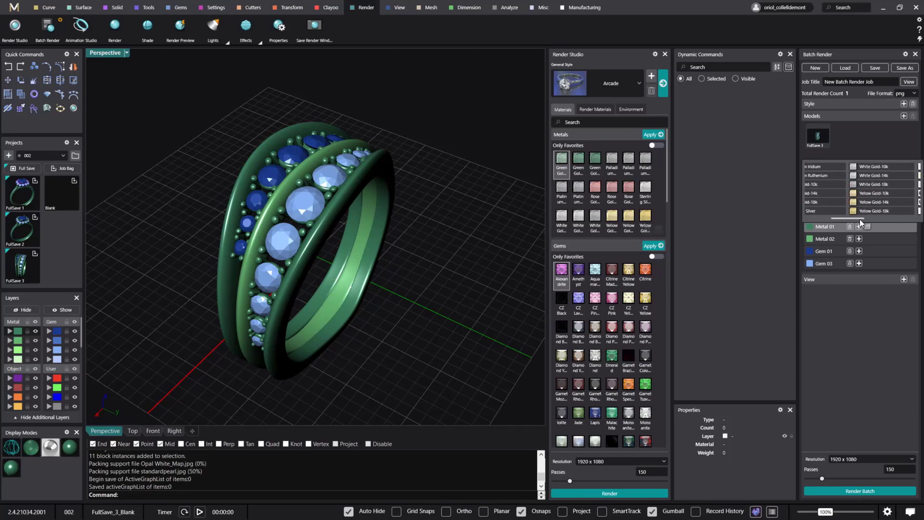
left_click_drag(859, 219, 833, 221)
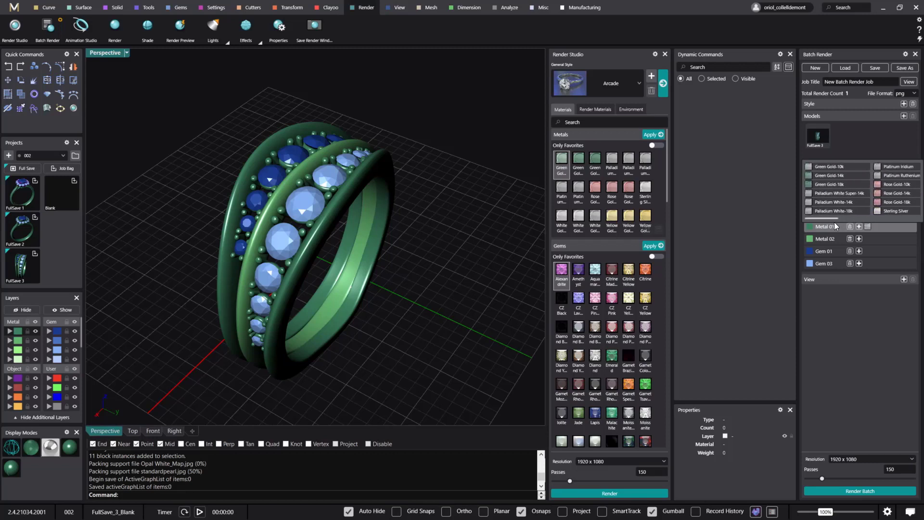
Step: Assign Rose Gold-18k, White Gold-18k and Yellow Gold-18k as alternative materials for the Metal 02 layer
left_click(858, 238)
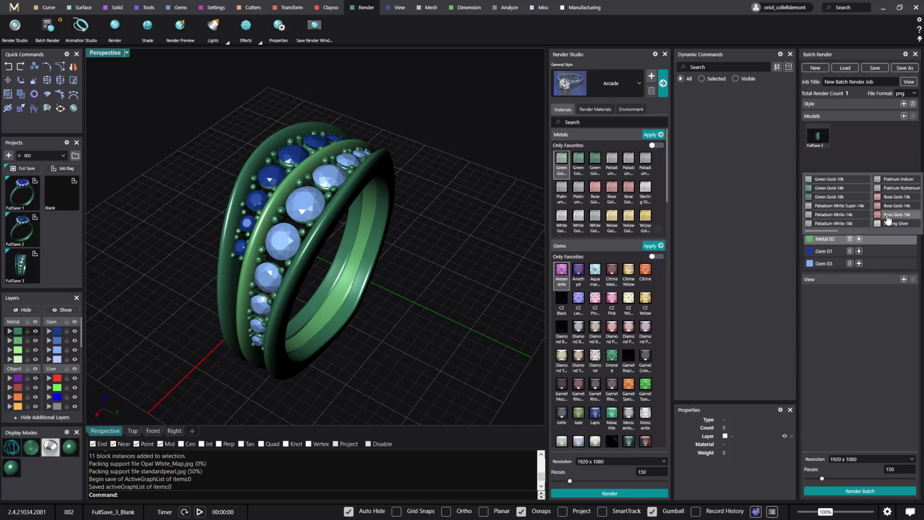
left_click(887, 218)
left_click(859, 238)
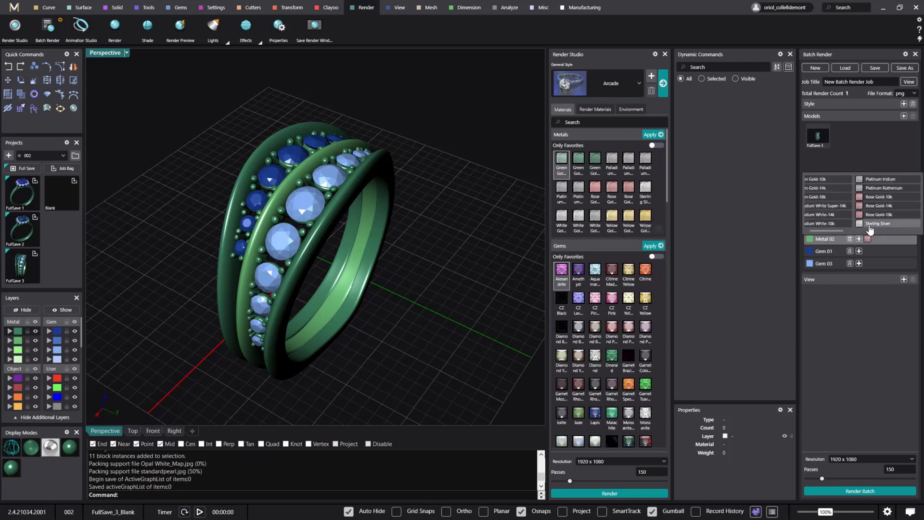
left_click_drag(842, 231, 866, 231)
left_click(894, 197)
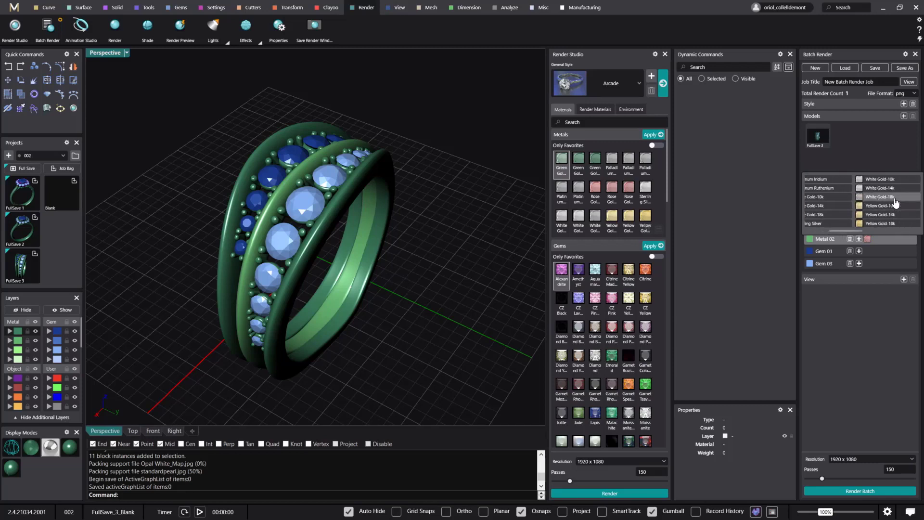
left_click(858, 237)
left_click(871, 224)
left_click(873, 294)
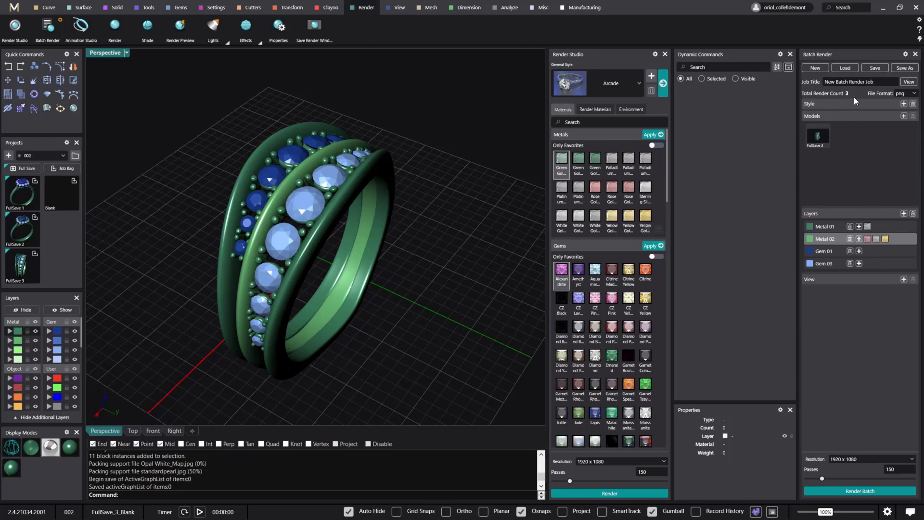
Step: Assign Alexandrite, Amethyst and Emerald as alternative materials for the Gem 01 layer
left_click(858, 252)
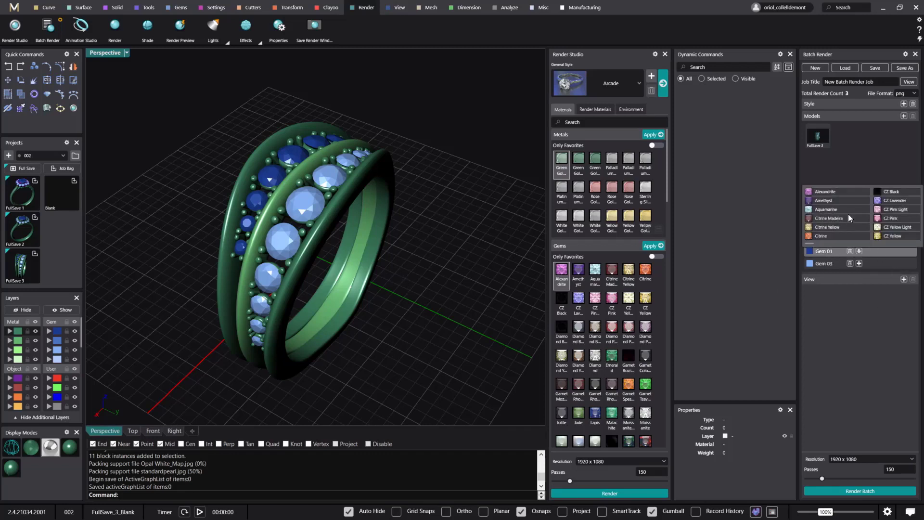
left_click(837, 197)
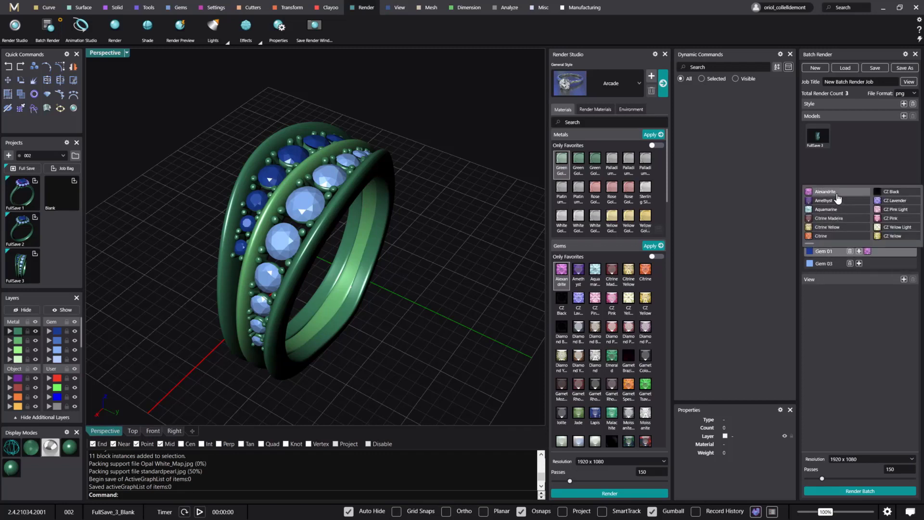
left_click(858, 252)
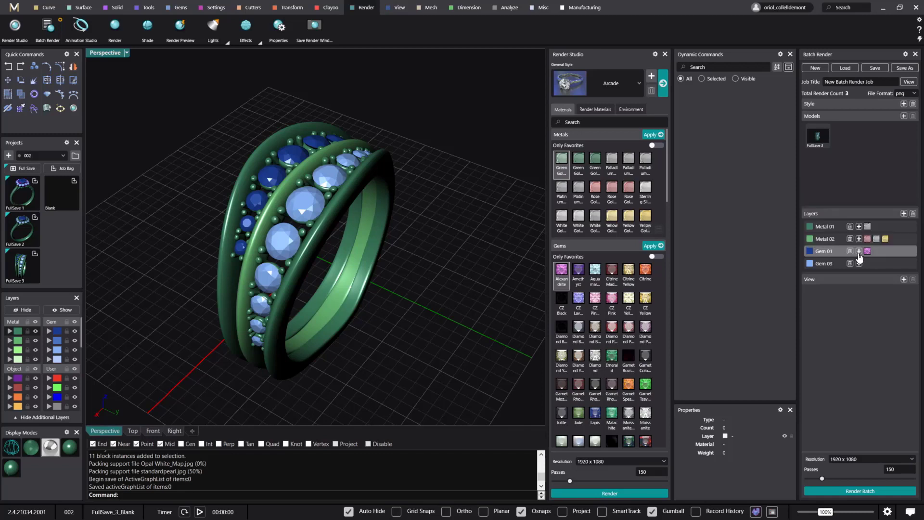
left_click(827, 200)
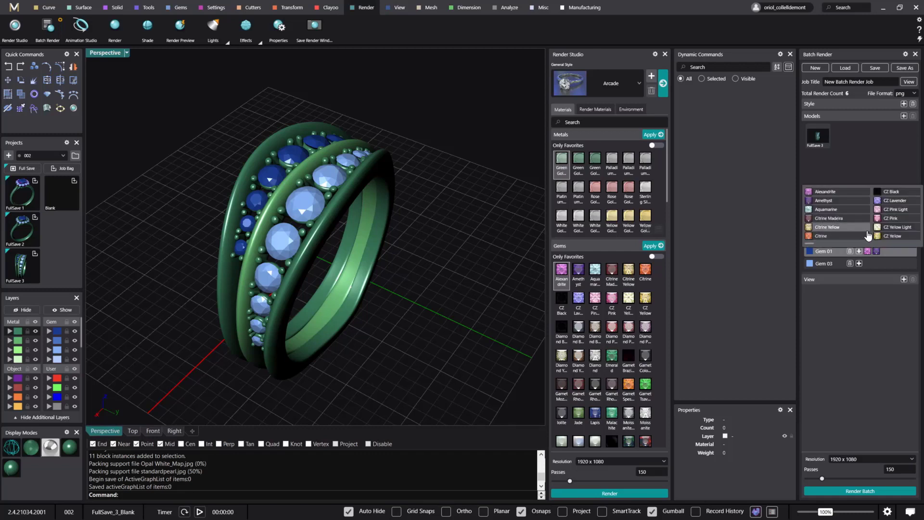
left_click_drag(810, 242, 827, 244)
left_click(838, 223)
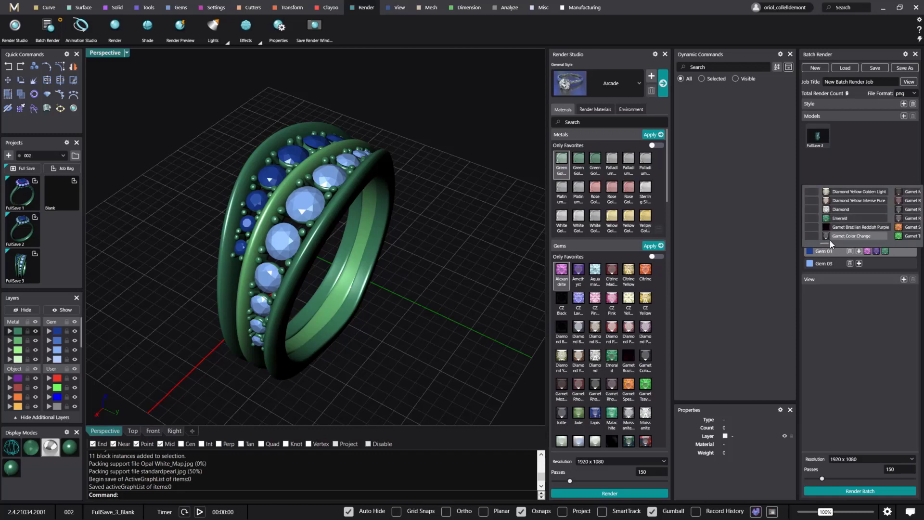
left_click(844, 294)
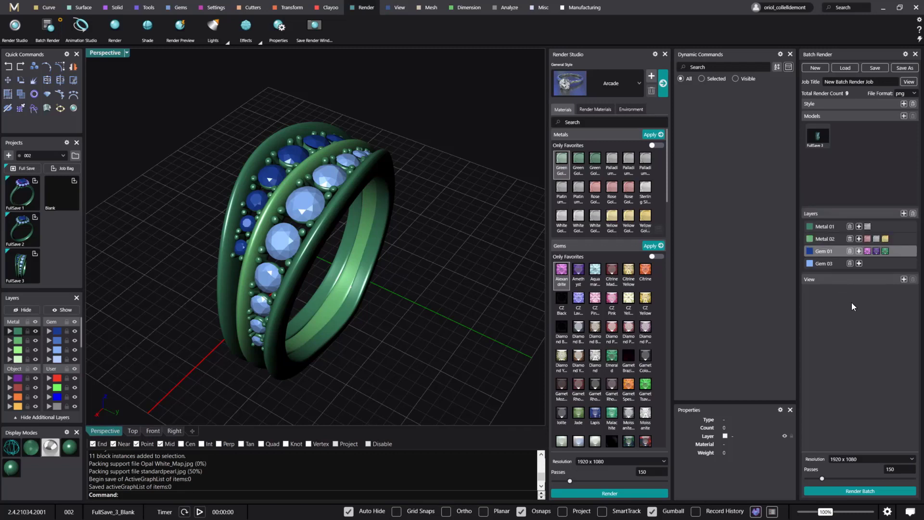
Step: Assign Diamond as the material of the Gem 03 layer
left_click(859, 264)
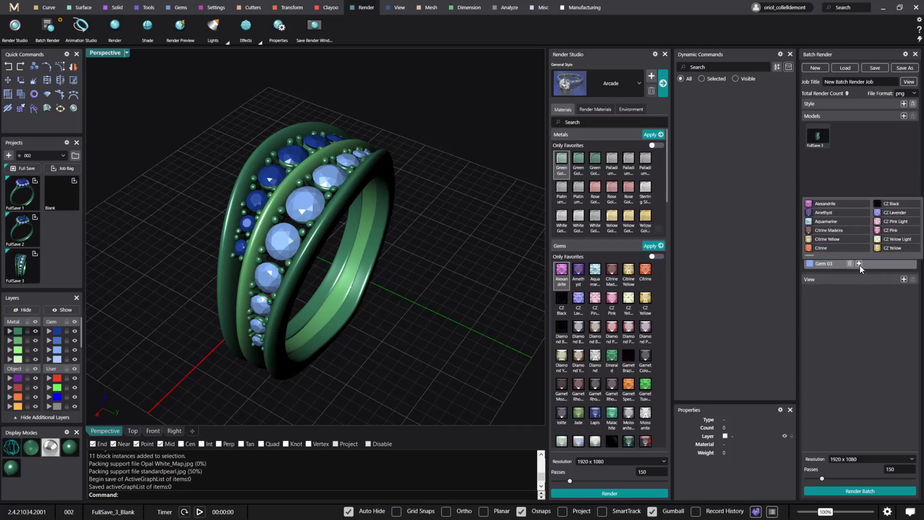
left_click_drag(813, 256, 823, 255)
left_click(887, 231)
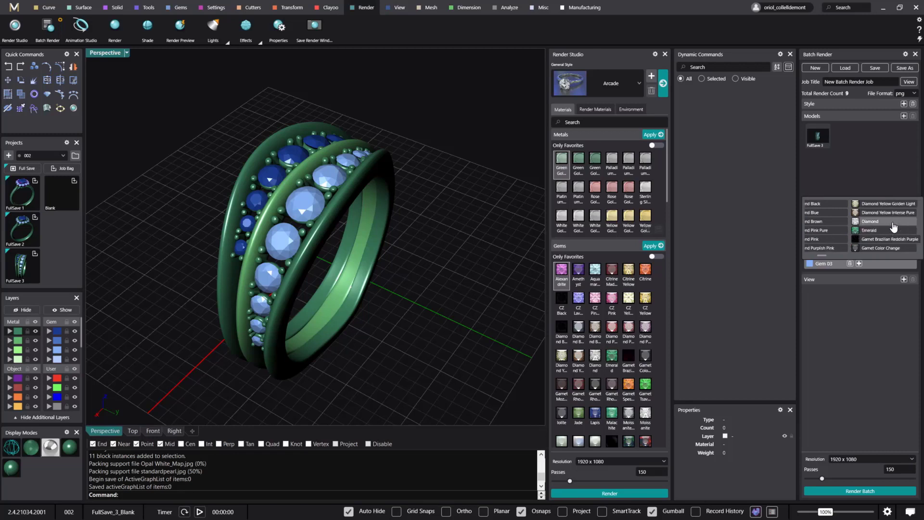
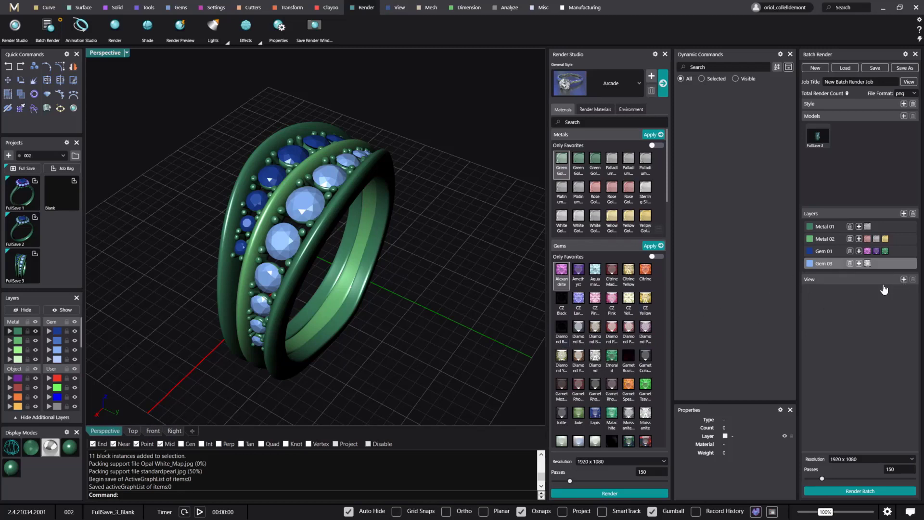
Step: Add two perspective views to the batch job: the current angled view and one looking down on both gem rows
left_click(904, 279)
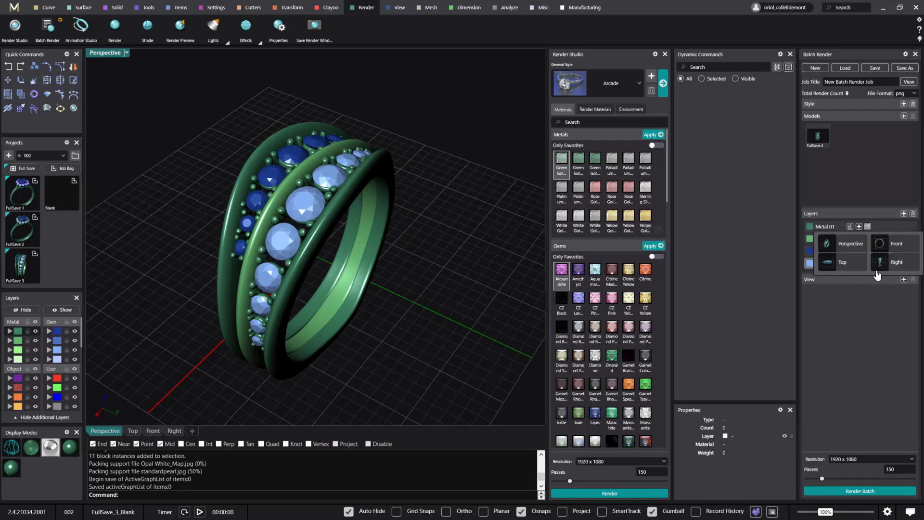
left_click(852, 246)
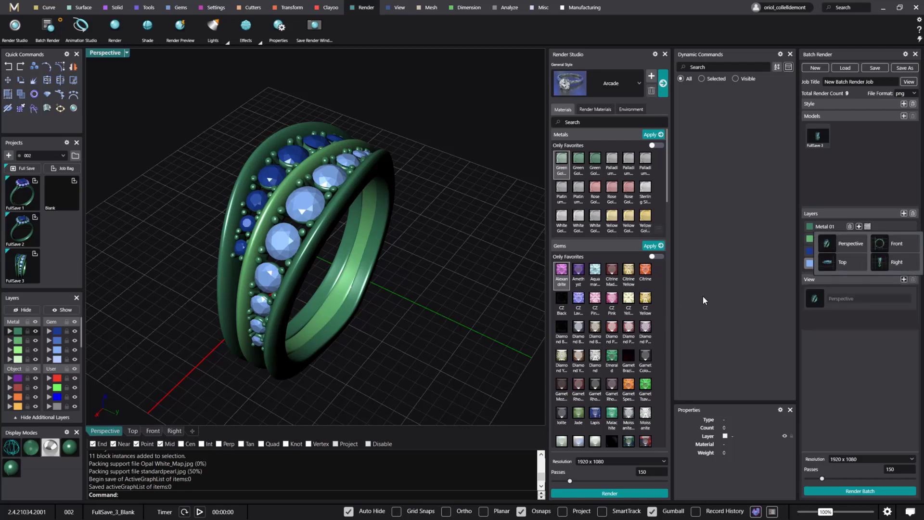
right_click_drag(433, 295, 375, 342)
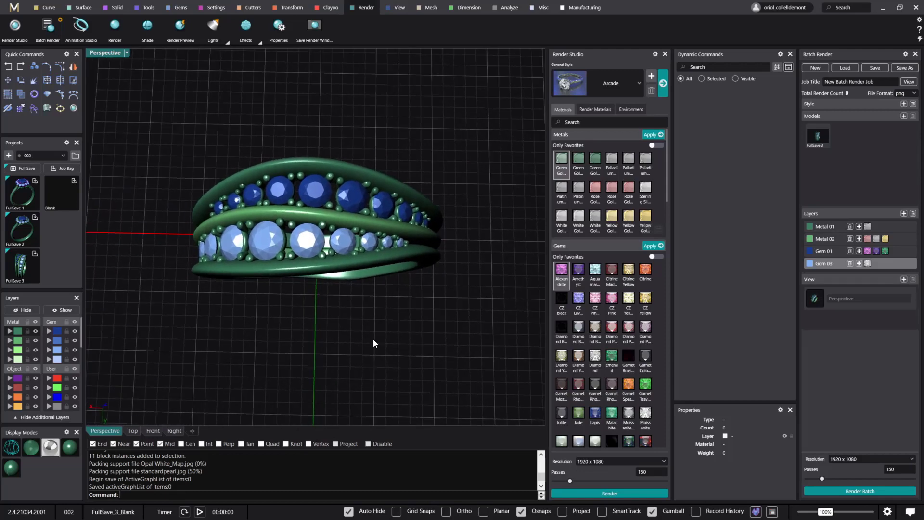
left_click(904, 280)
left_click(859, 251)
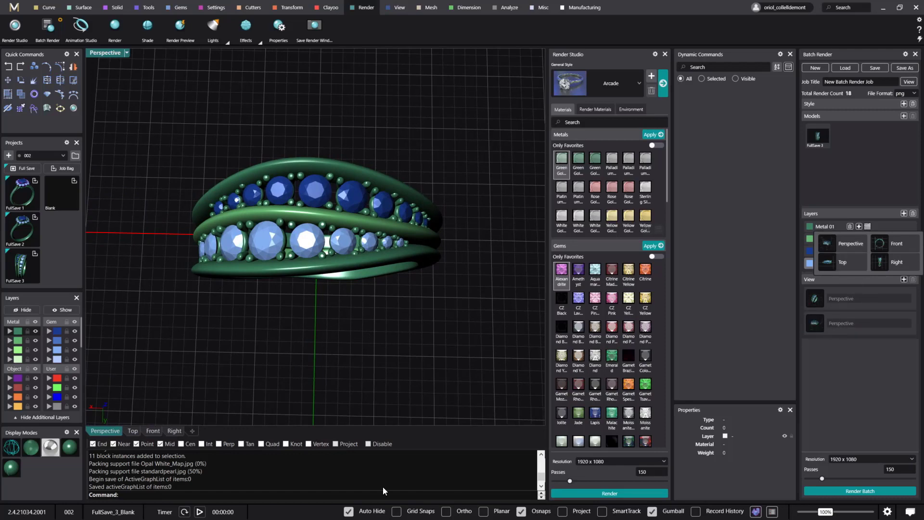
Step: Add two more perspective views to the batch job: one from the ring's side and one from above with upright gem rows
right_click_drag(327, 411, 275, 281)
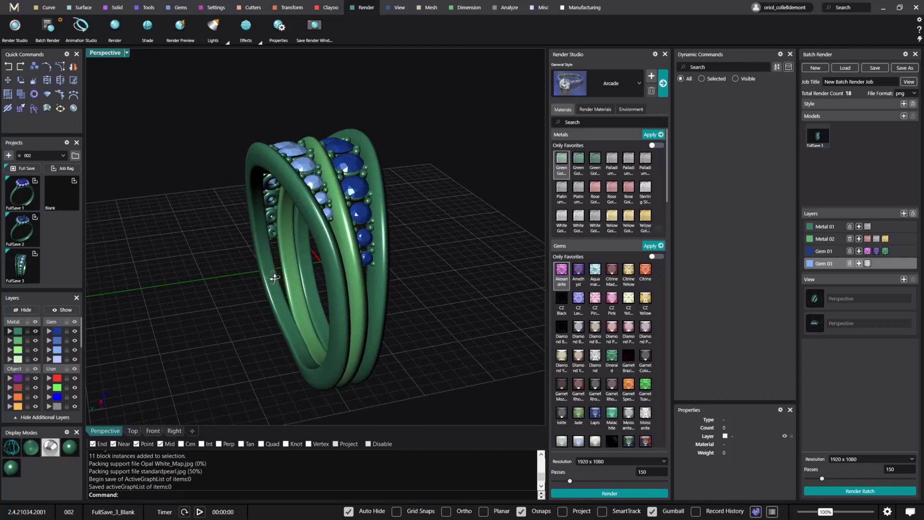
right_click_drag(400, 306, 391, 288)
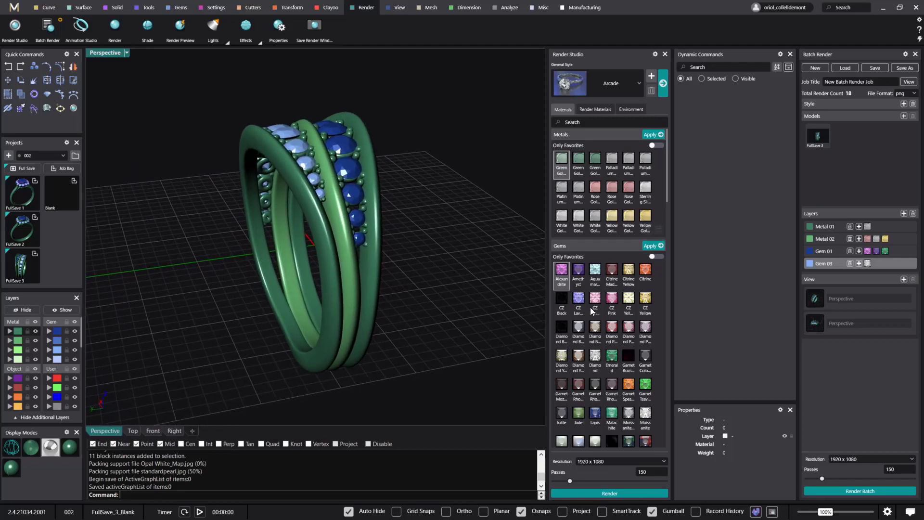
left_click(904, 279)
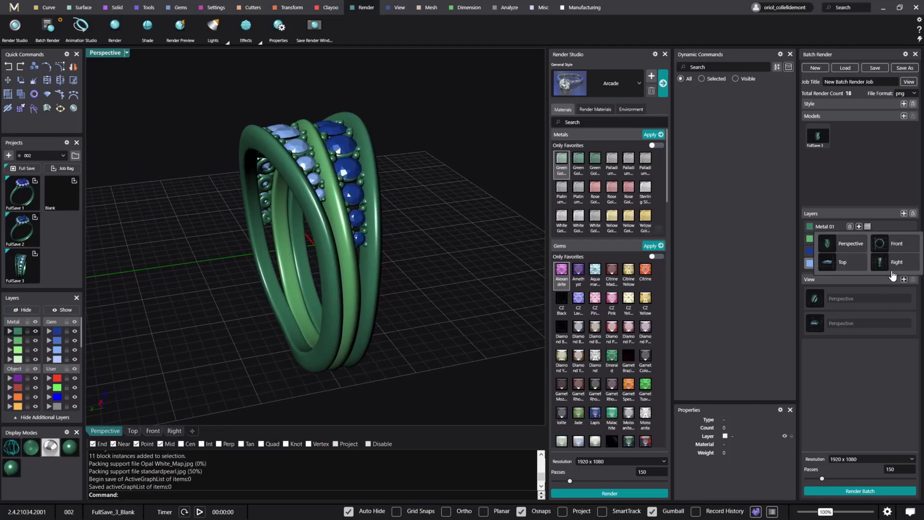
left_click(848, 243)
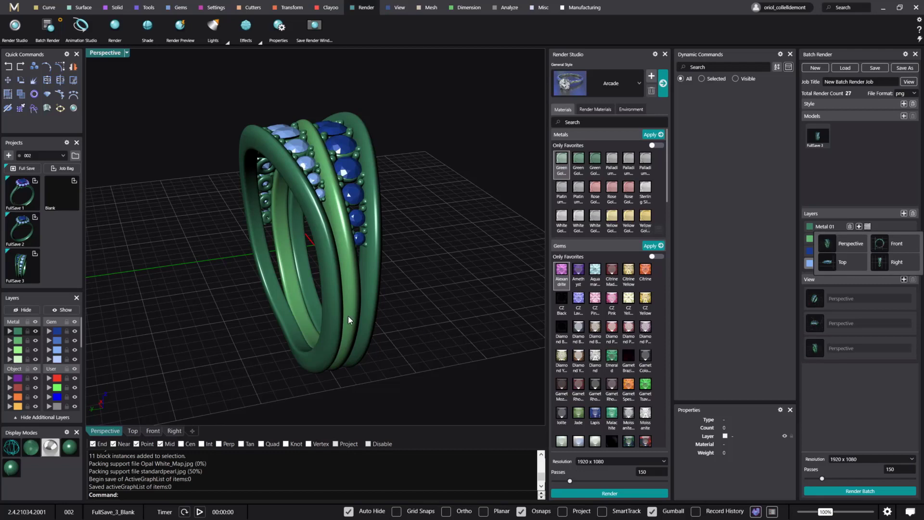
right_click_drag(348, 316, 275, 373)
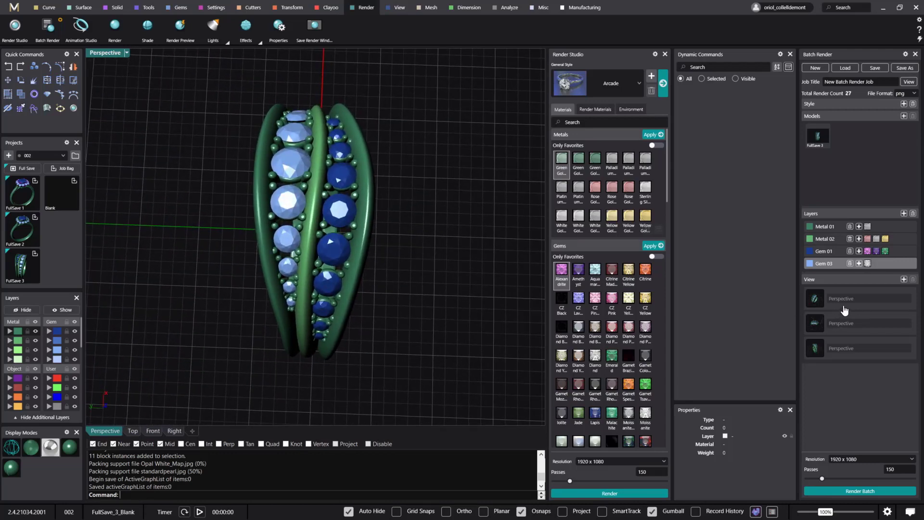
left_click(903, 279)
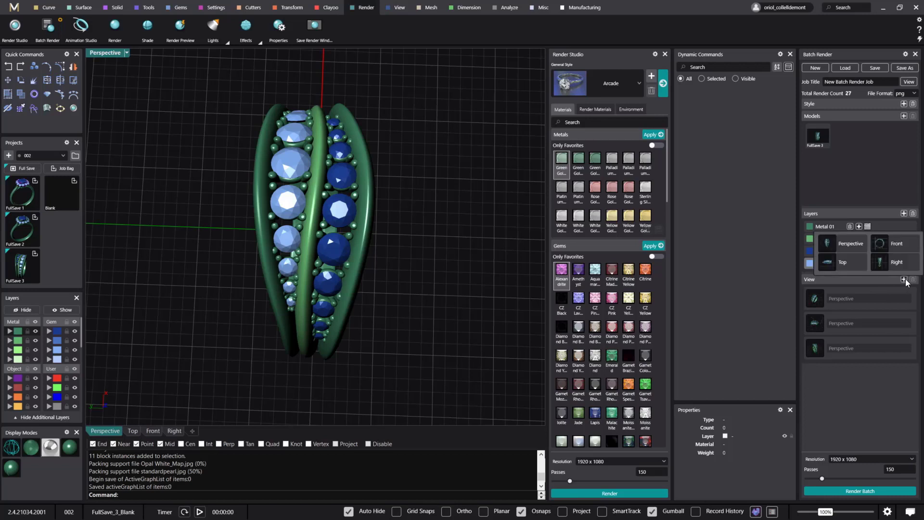
left_click(856, 254)
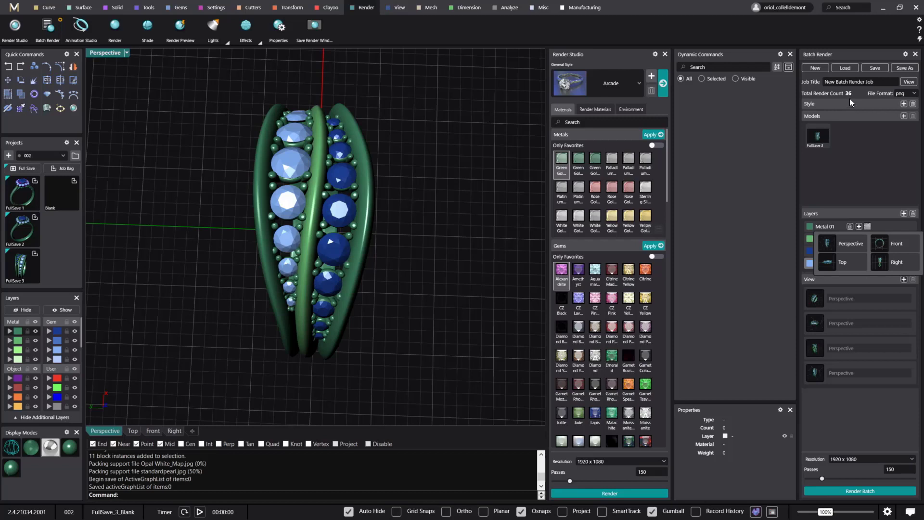
left_click(868, 172)
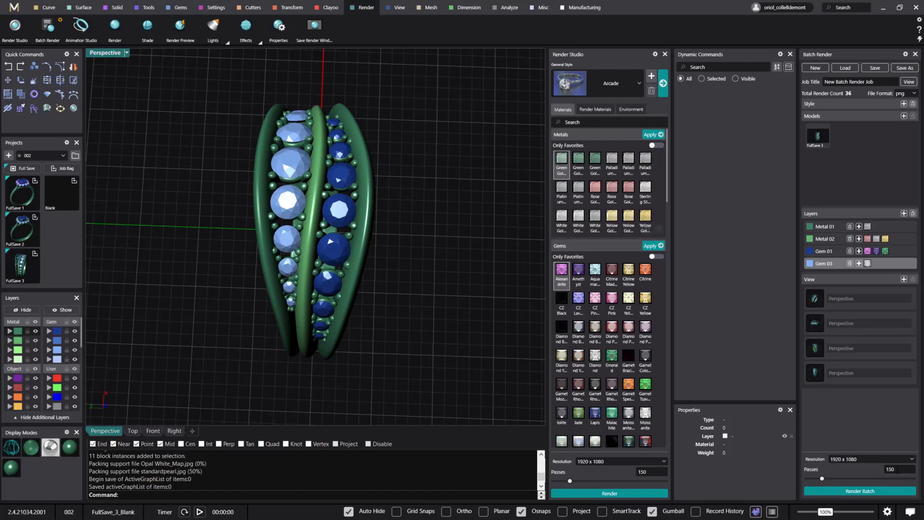
Step: Set the batch render to 600 x 600 resolution and 80 passes, and start it while declining to override the existing job
left_click(867, 458)
left_click(869, 419)
left_click(900, 471)
type("80")
left_click(869, 491)
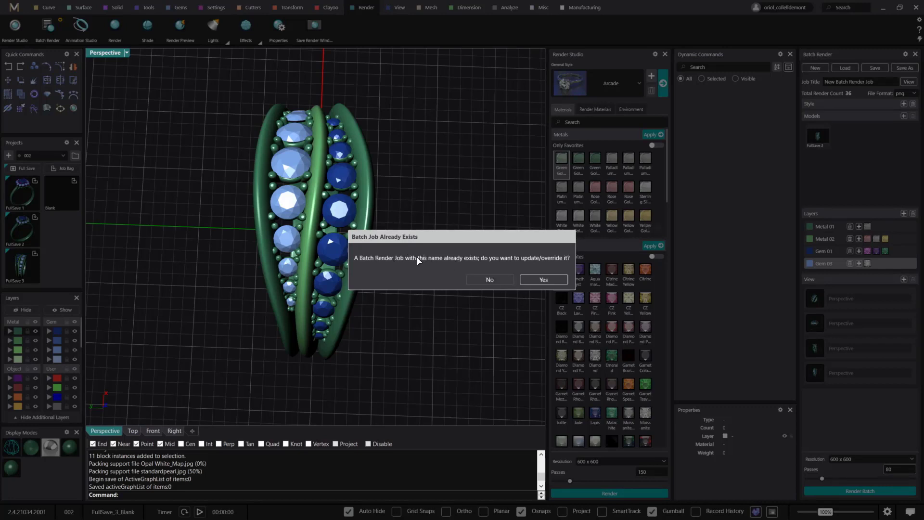
left_click(491, 276)
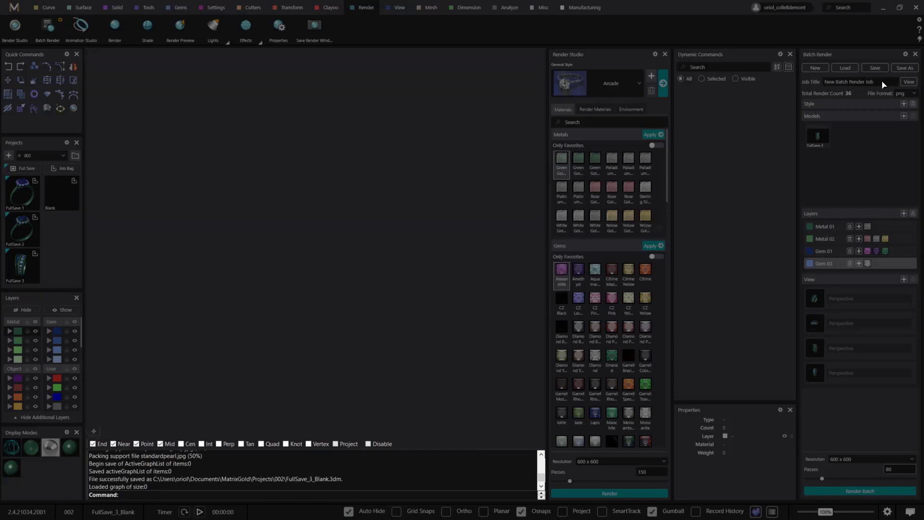
Step: Title the batch job Video Batch Render and save it
left_click(881, 82)
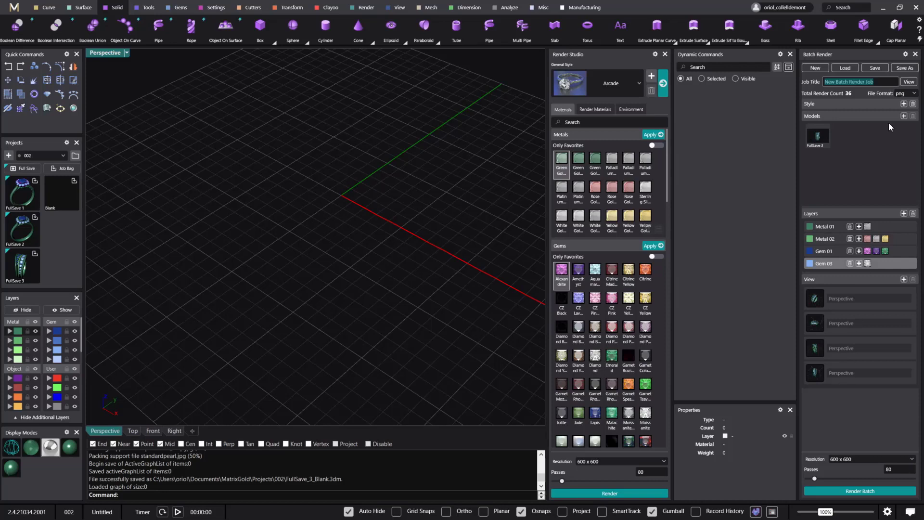
type("W")
key("BackSpace")
type("Video Batch Rende")
left_click(874, 70)
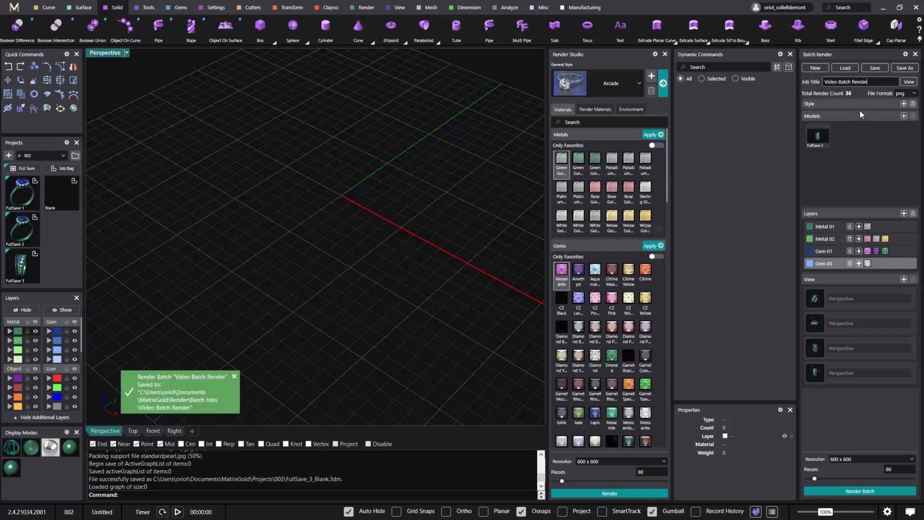
Step: Check the saved batch jobs available for loading, and start the Video Batch Render job, overriding the existing one
left_click(845, 70)
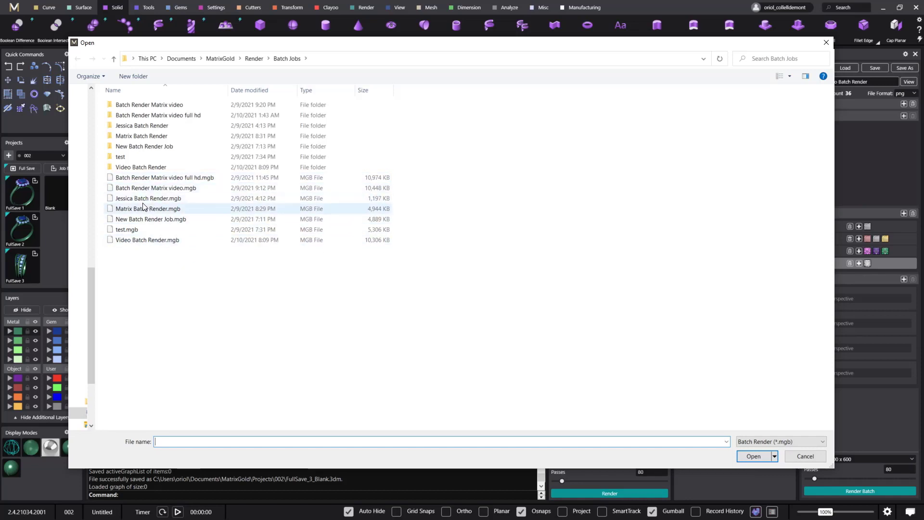
left_click(826, 43)
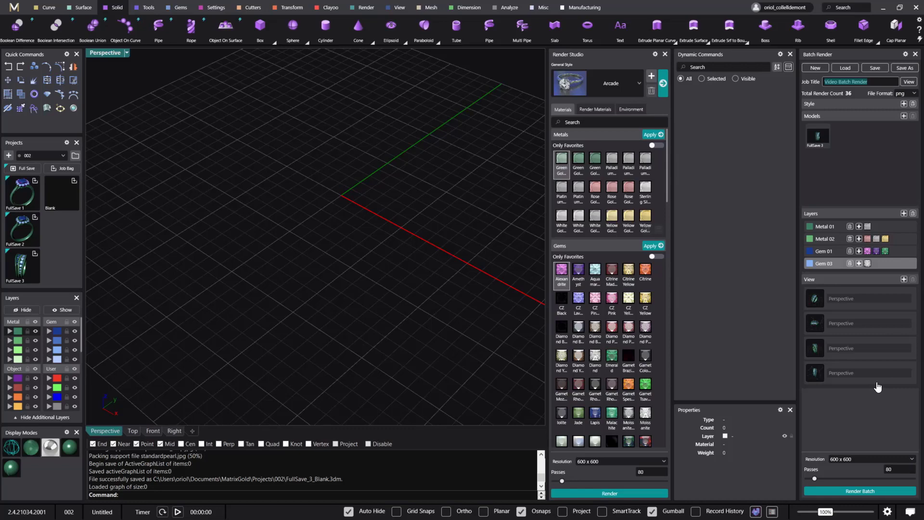
left_click(871, 492)
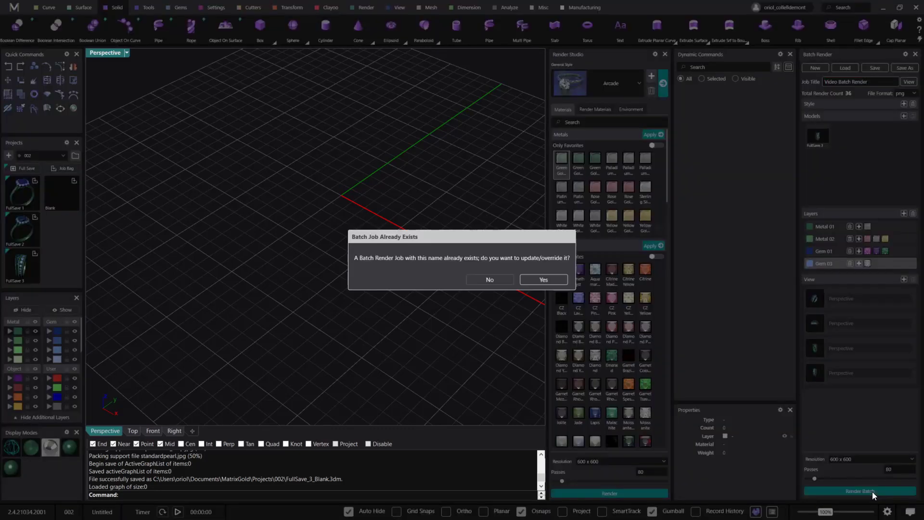
left_click(543, 280)
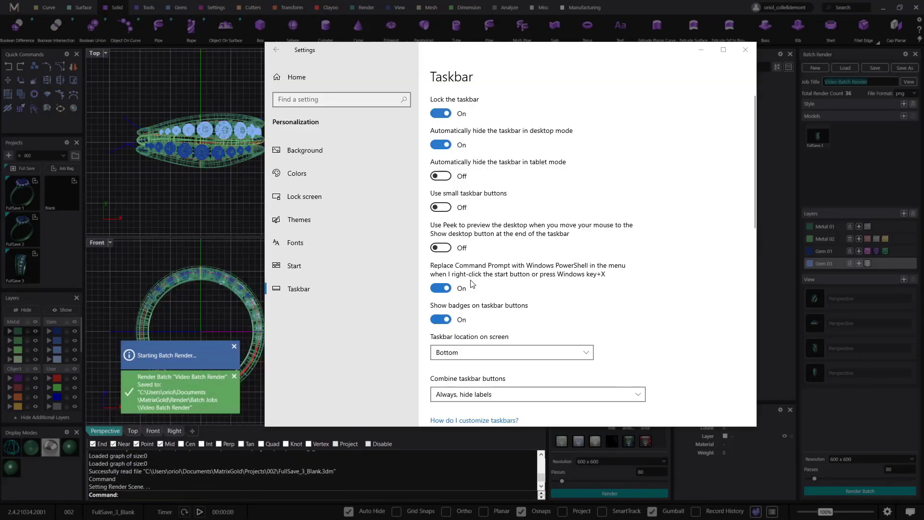
left_click(744, 50)
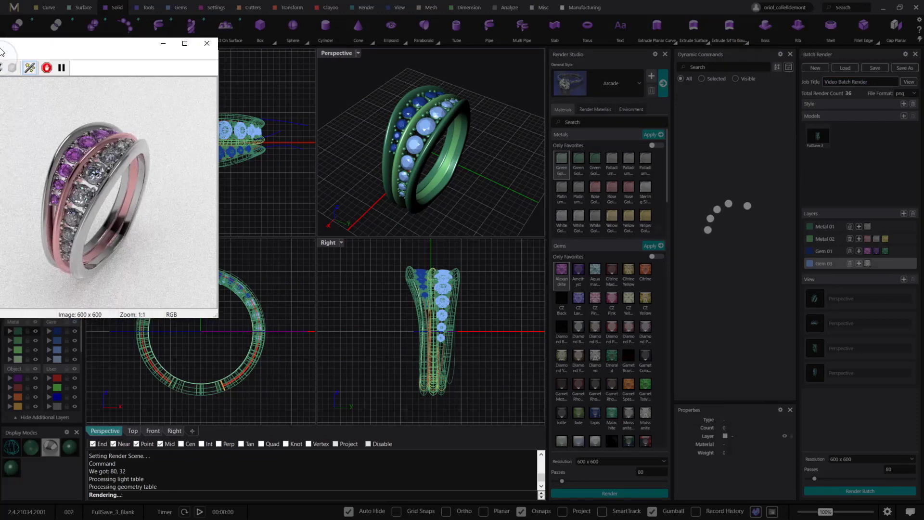
Step: In File Explorer, open the Video Batch Render folder under MatrixGold > Render > Batch Jobs and maximize the window
left_click_drag(250, 76, 263, 76)
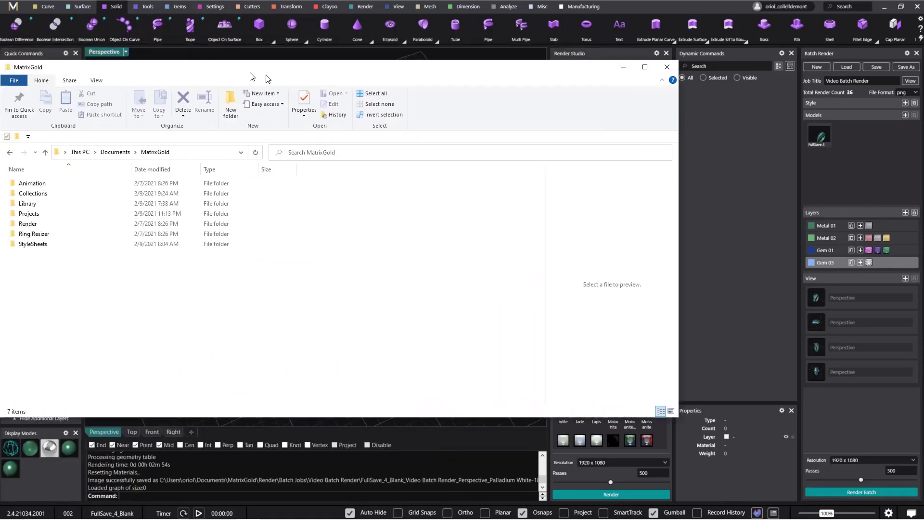
left_click_drag(260, 67, 394, 68)
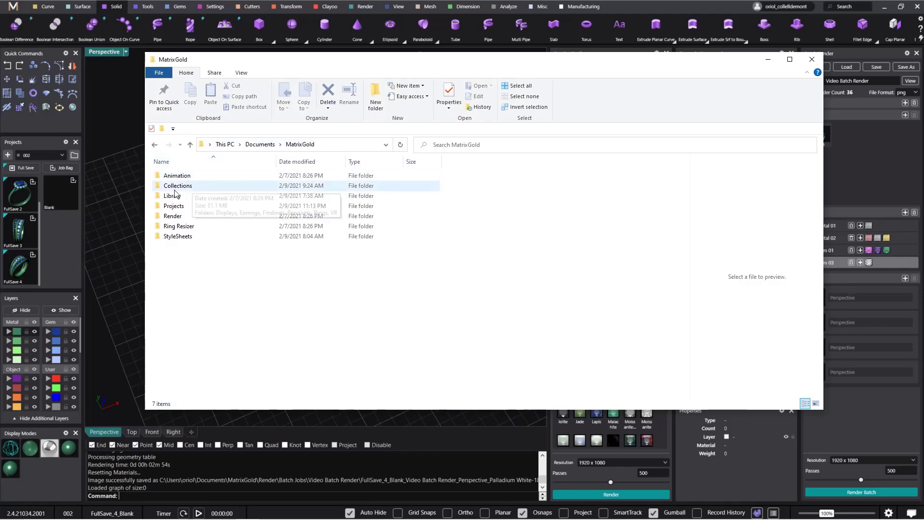
double_click(185, 221)
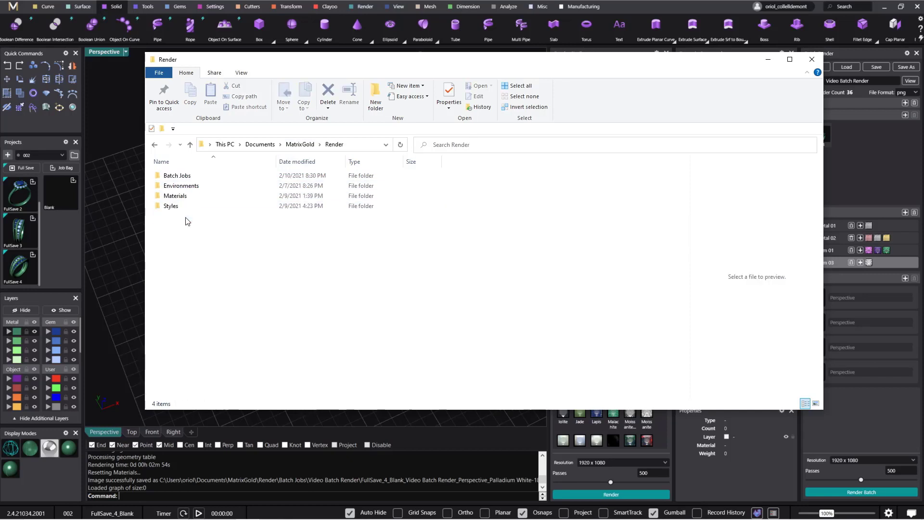
left_click(184, 178)
double_click(184, 176)
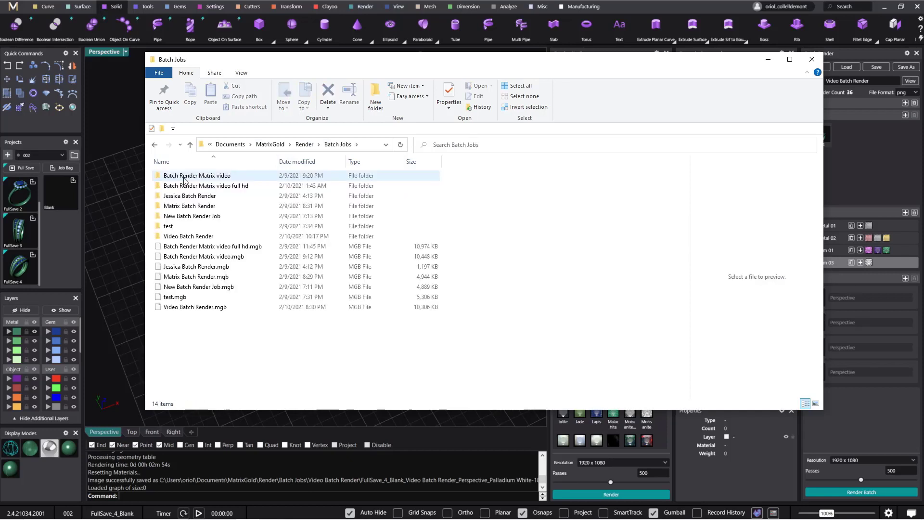
double_click(186, 236)
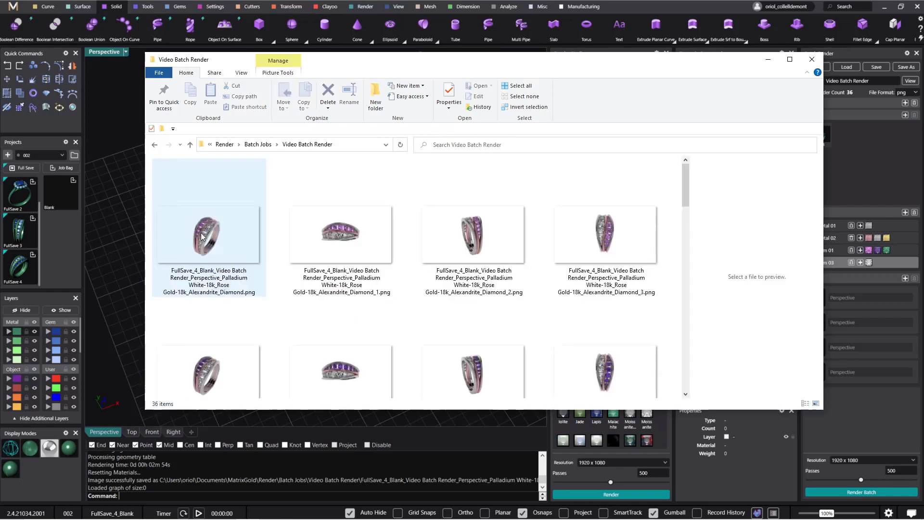
left_click(789, 59)
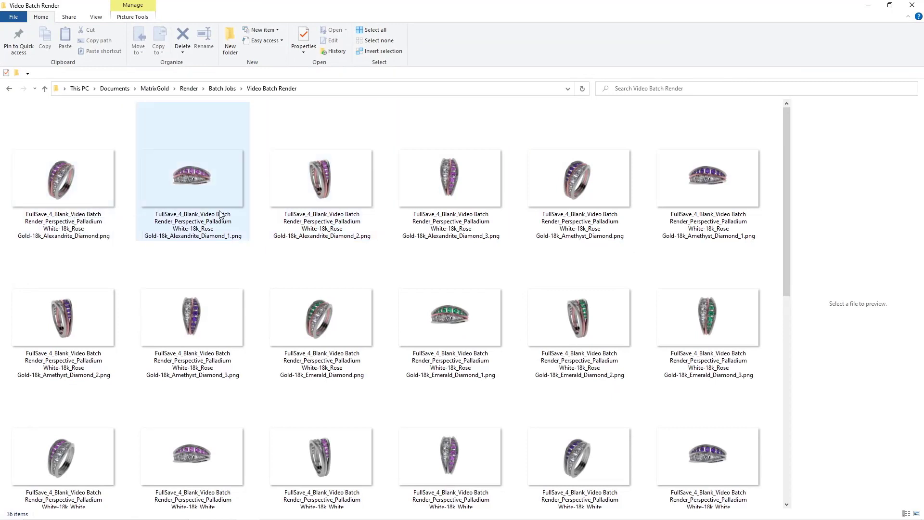
Step: Open the first rendered image full size and review the Rose Gold-18k ring renders with alexandrite, amethyst and emerald gems in each view
double_click(86, 194)
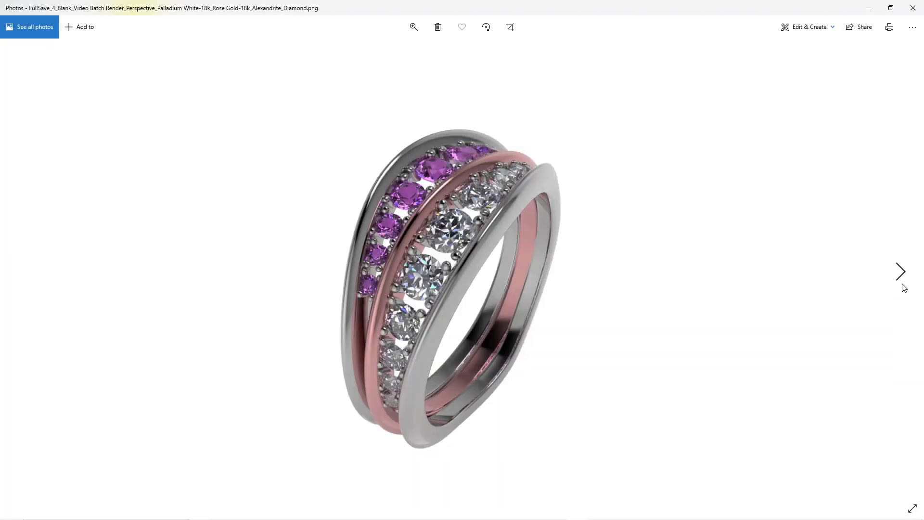
left_click(899, 270)
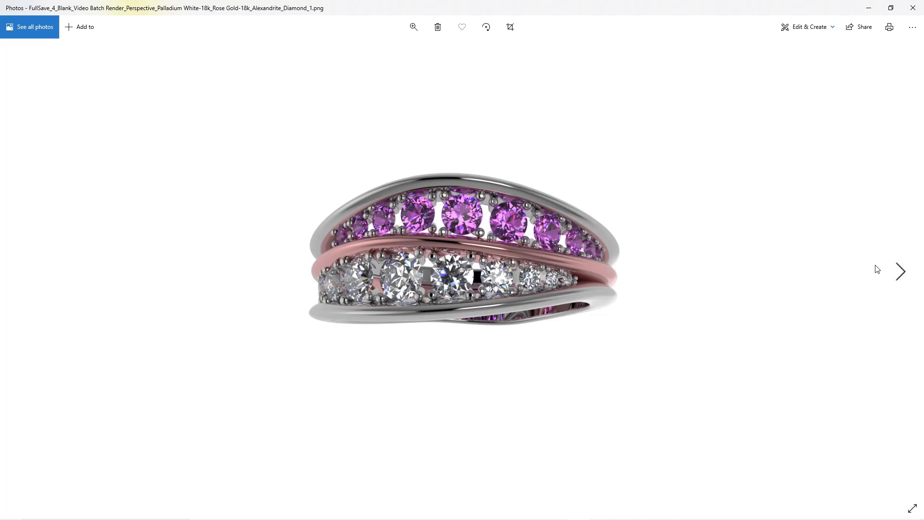
left_click(902, 272)
left_click(903, 273)
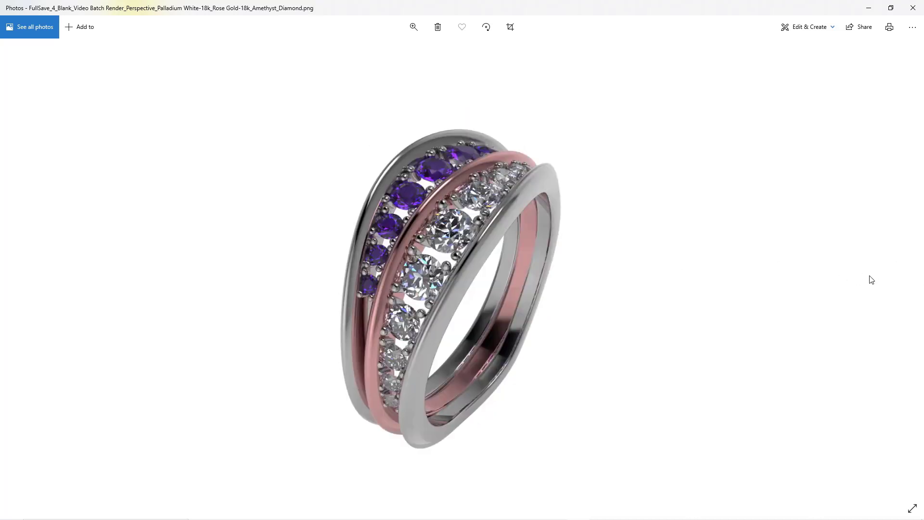
left_click(899, 275)
left_click(898, 274)
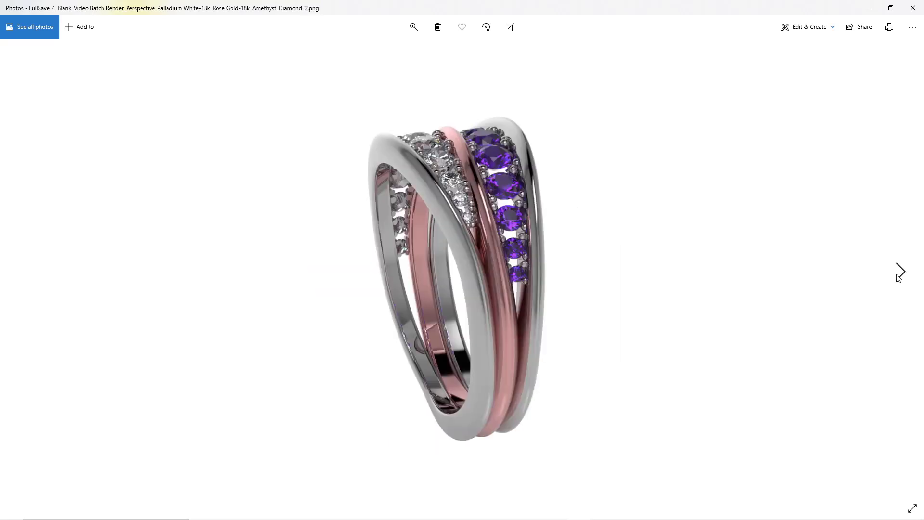
left_click(899, 274)
left_click(898, 274)
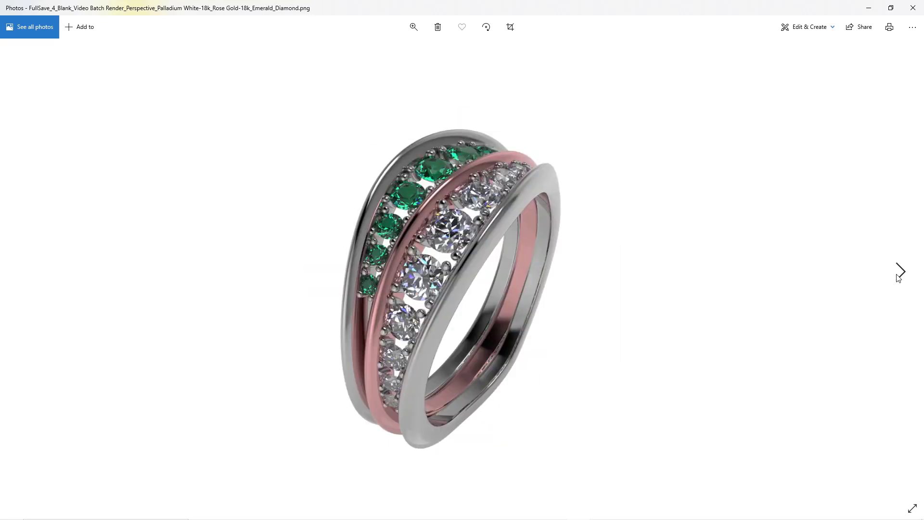
left_click(899, 274)
left_click(899, 274)
left_click(899, 274)
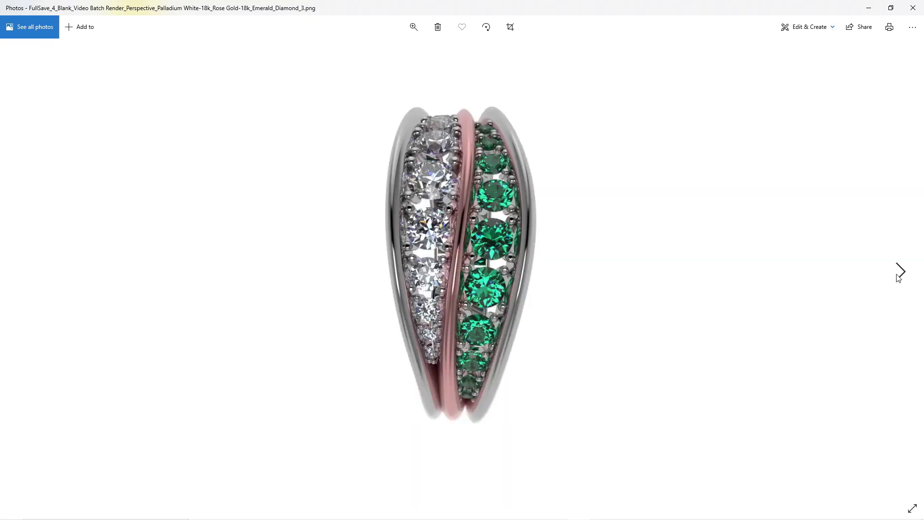
Step: Review the White Gold-18k ring renders with alexandrite, amethyst and emerald gems from all four views
left_click(899, 275)
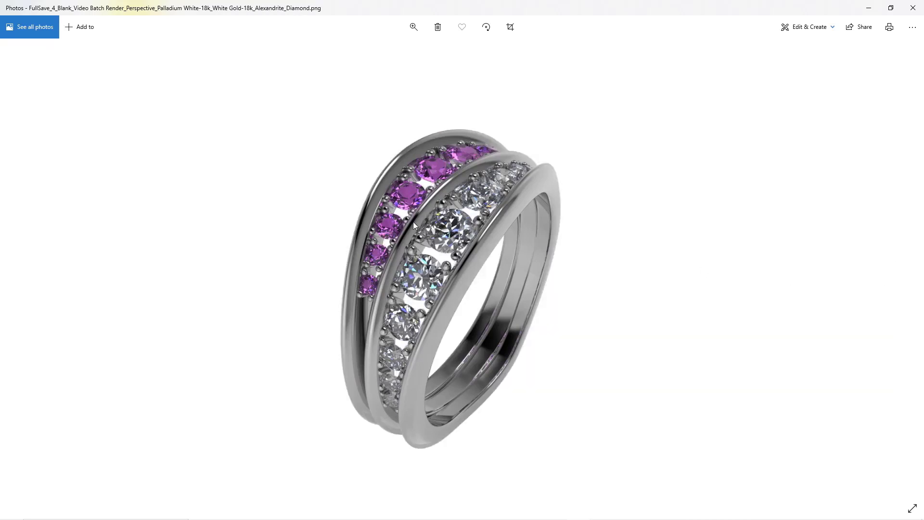
left_click(899, 274)
left_click(899, 274)
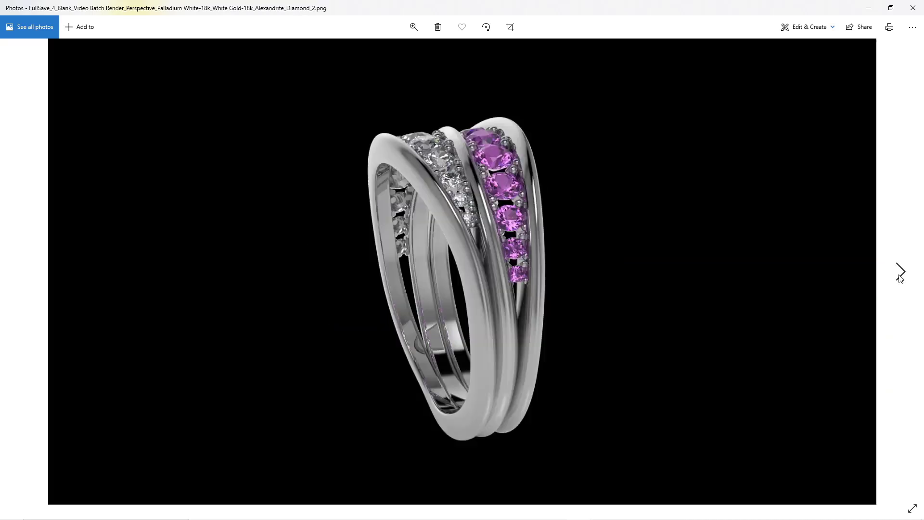
left_click(899, 274)
left_click(899, 274)
left_click(899, 274)
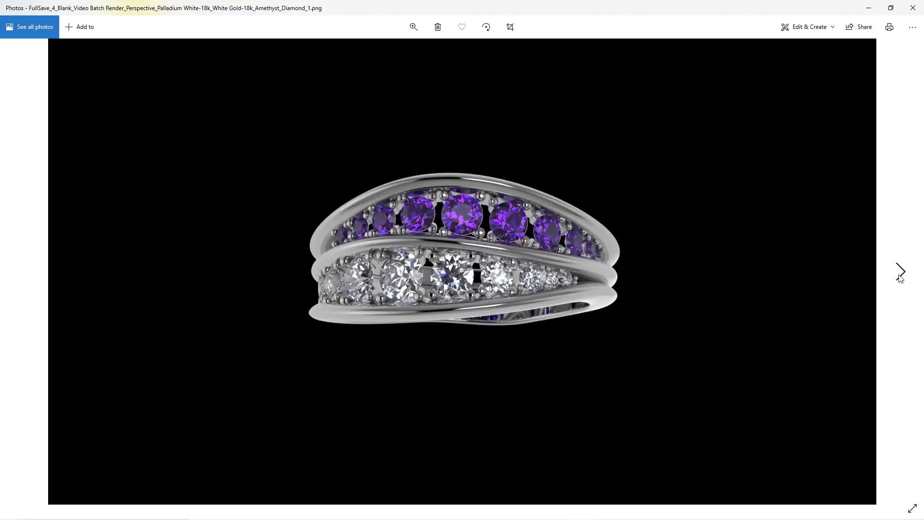
left_click(899, 274)
left_click(899, 274)
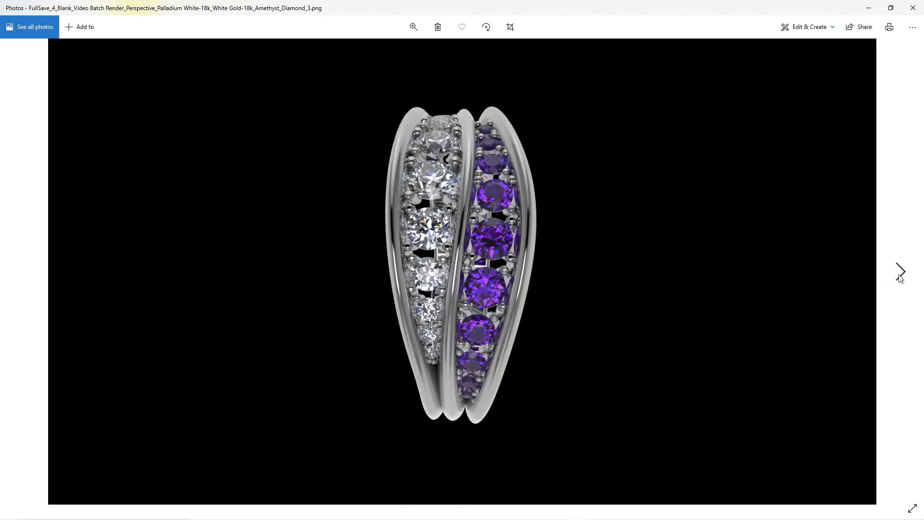
left_click(899, 274)
left_click(900, 274)
left_click(899, 274)
left_click(900, 274)
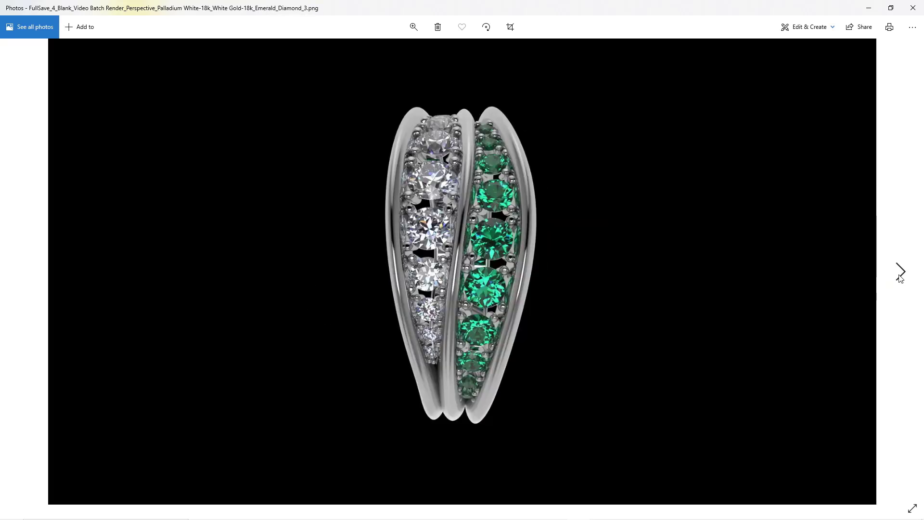
Step: Review the Yellow Gold-18k ring renders, from the alexandrite and amethyst views to the first emerald view
left_click(899, 274)
left_click(899, 275)
left_click(899, 274)
left_click(899, 274)
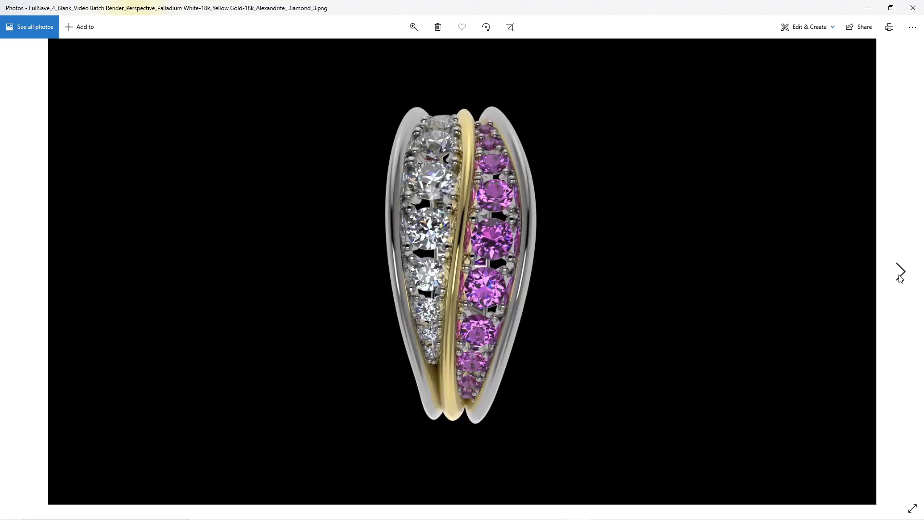
left_click(899, 275)
left_click(899, 274)
left_click(899, 274)
left_click(900, 274)
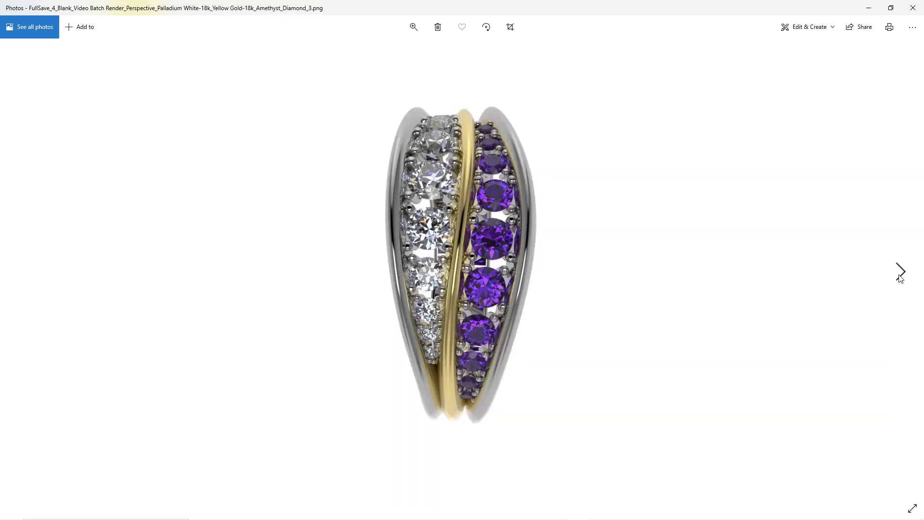
left_click(899, 274)
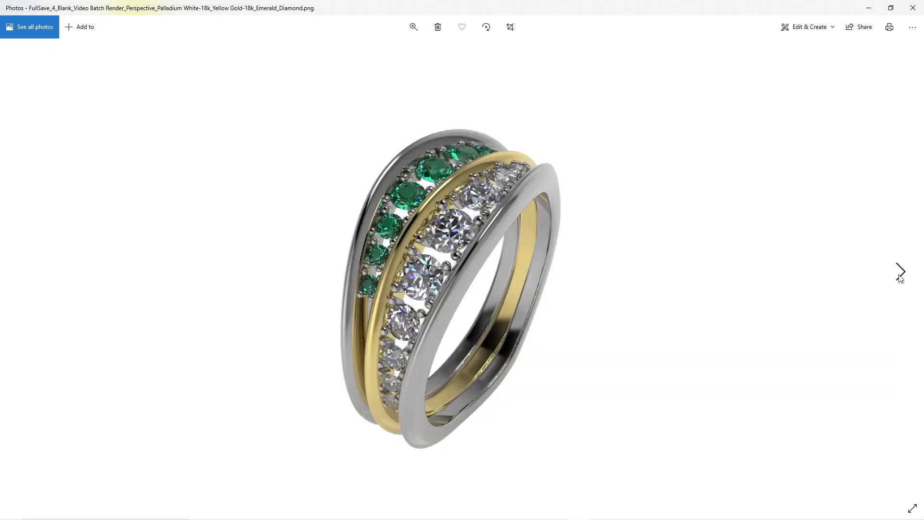